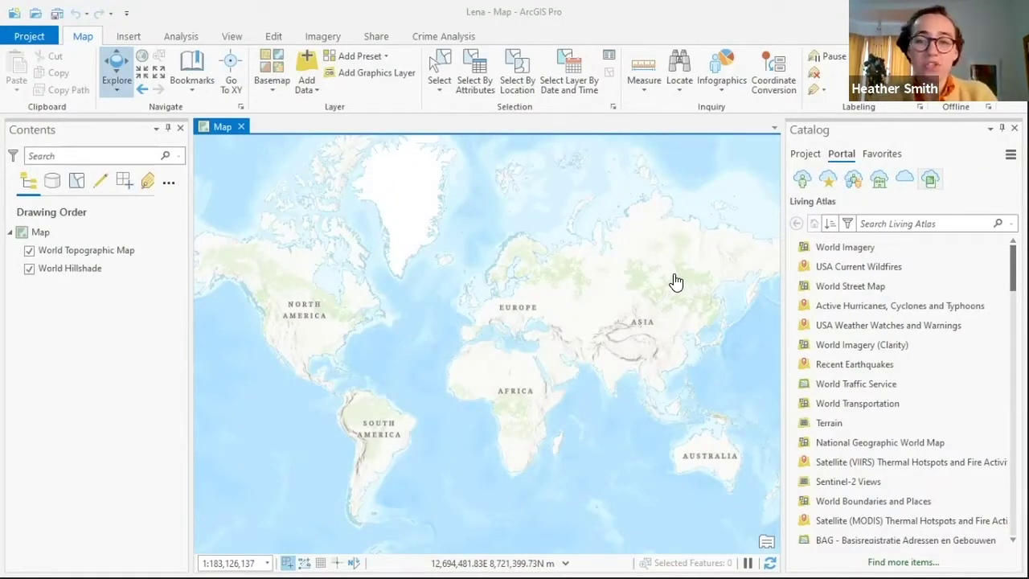
# - Zoom the map from the world view in to the Lena River delta in northern Russia
pyautogui.scroll(1, 708, 253)
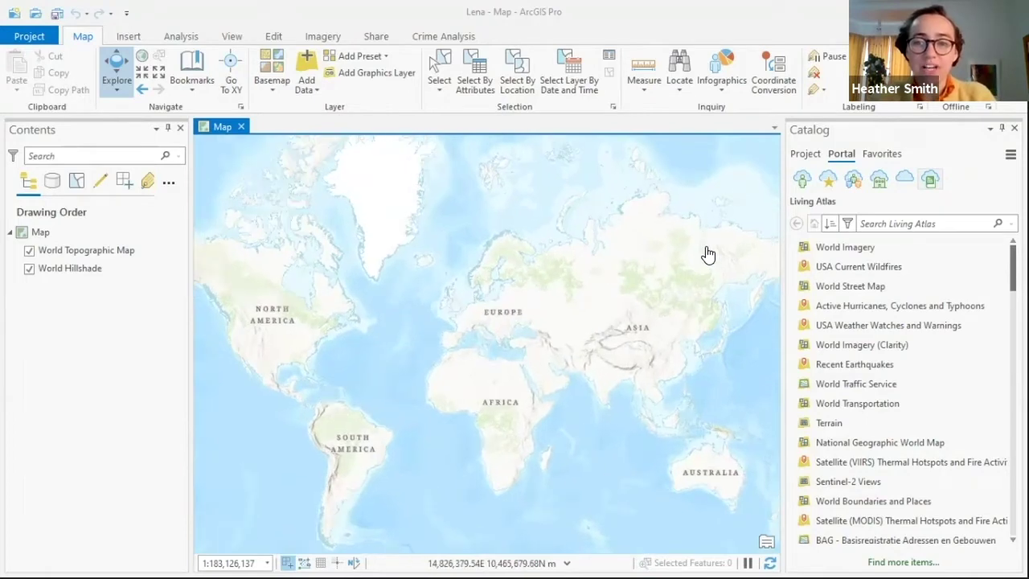
pyautogui.scroll(5, 683, 169)
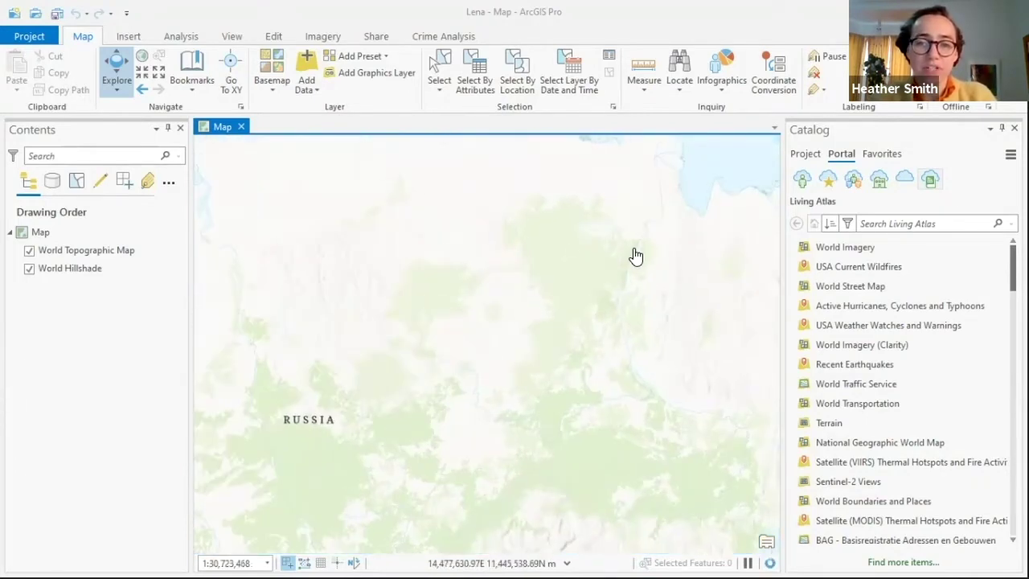
pyautogui.scroll(3, 542, 311)
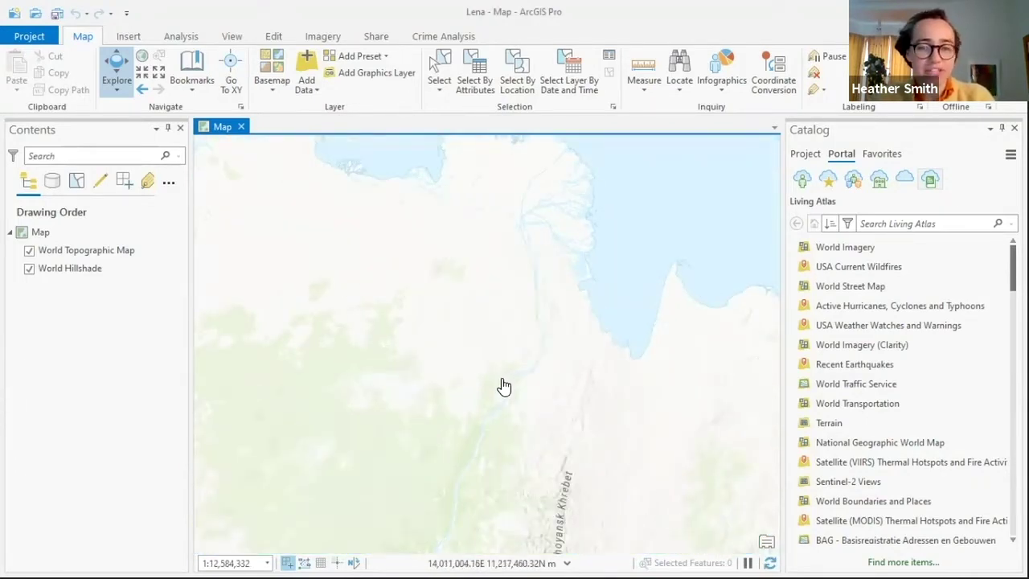
# - Set the map's coordinate system to WGS 1984 Arctic Polar Stereographic from Favorites
pyautogui.doubleClick(143, 235)
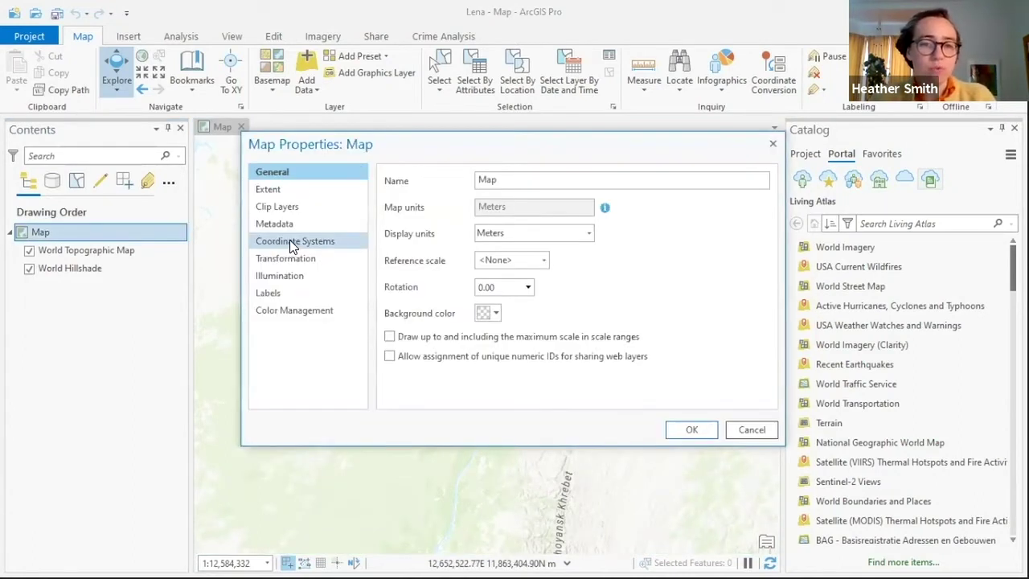
pyautogui.click(299, 242)
pyautogui.click(393, 294)
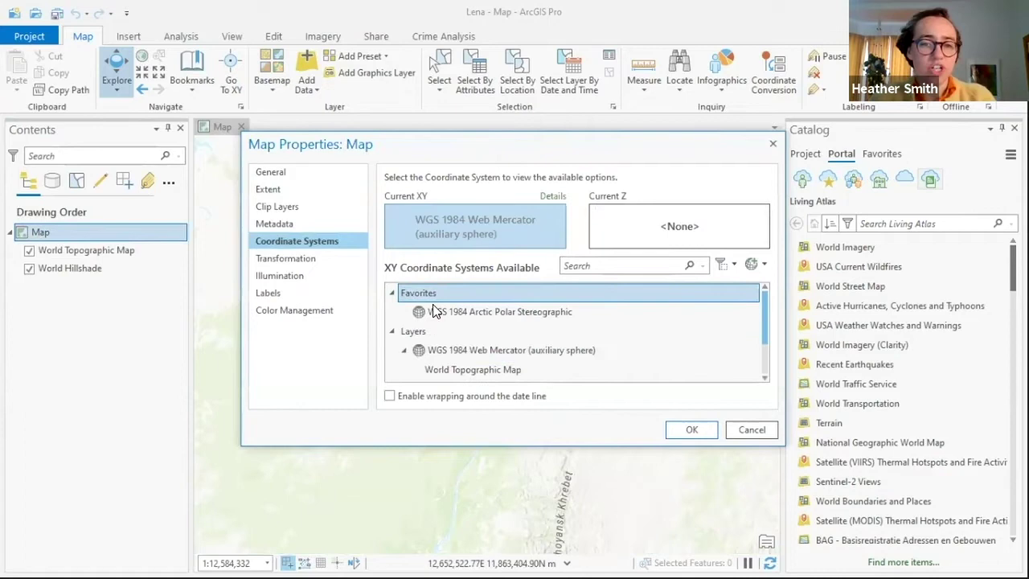
pyautogui.click(468, 311)
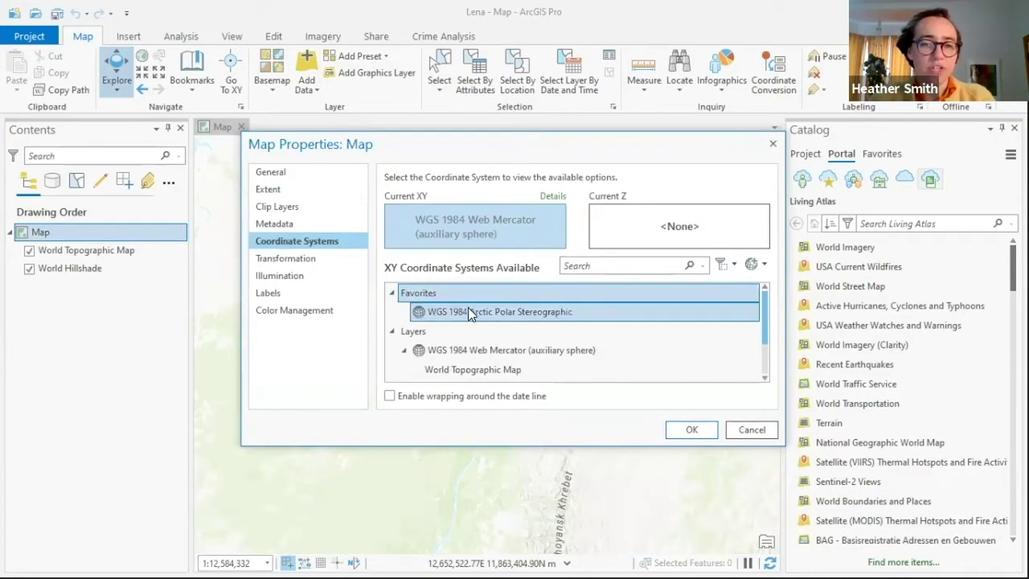
pyautogui.click(694, 430)
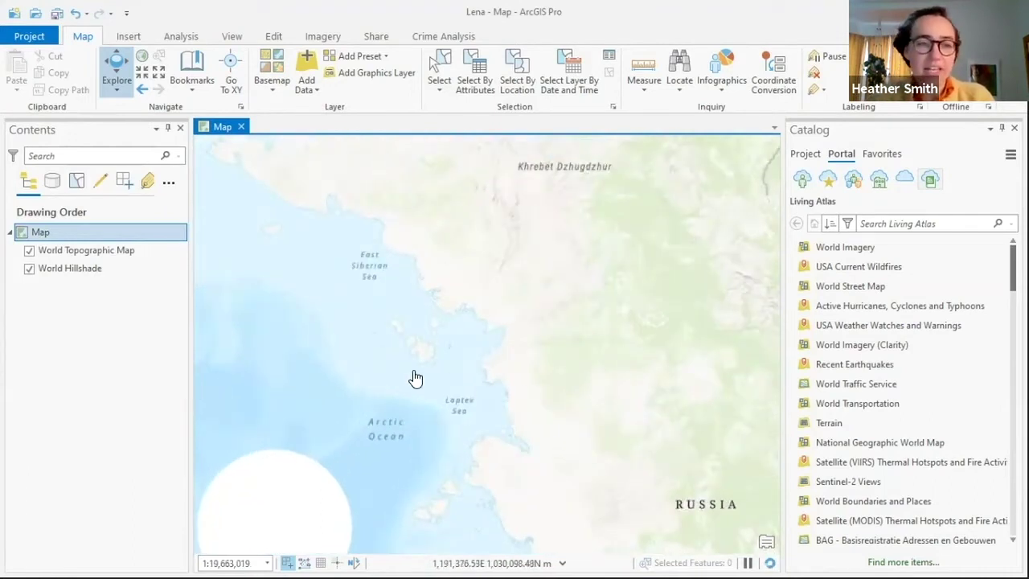
# - Remove the World Topographic Map and World Hillshade layers from the map
pyautogui.click(84, 245)
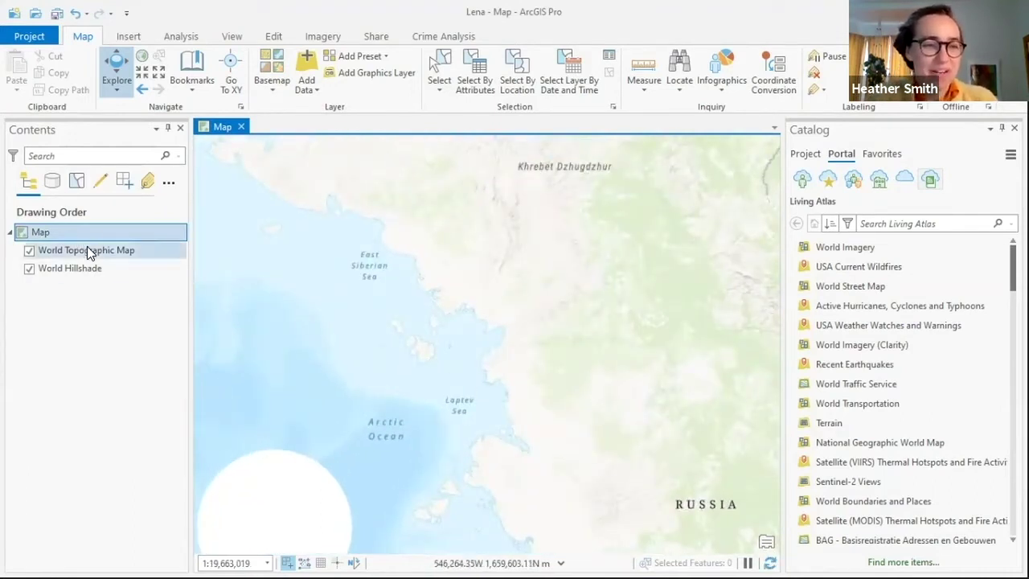
pyautogui.keyDown('ctrl'); pyautogui.click(79, 265); pyautogui.keyUp('ctrl')
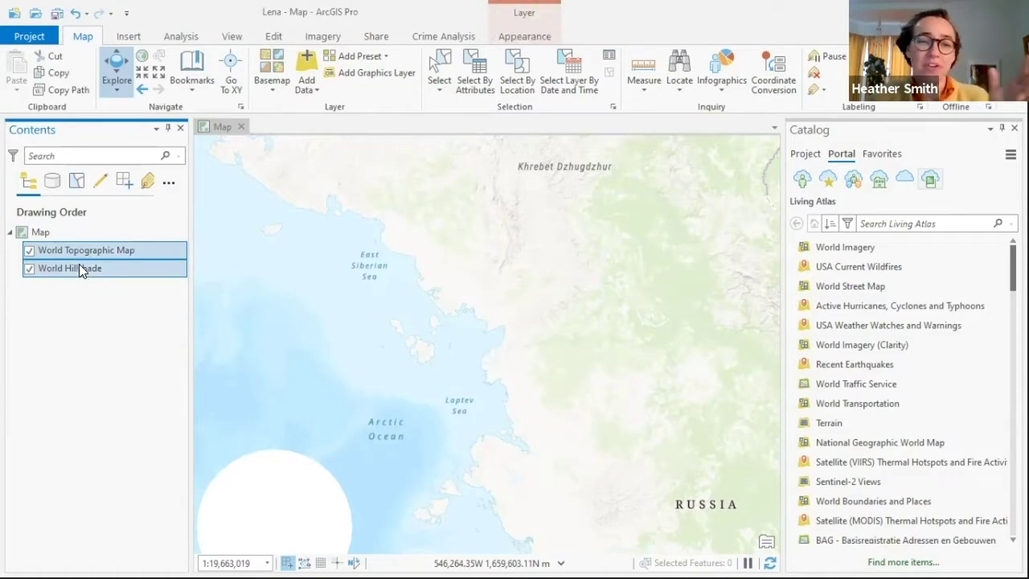
pyautogui.rightClick(79, 263)
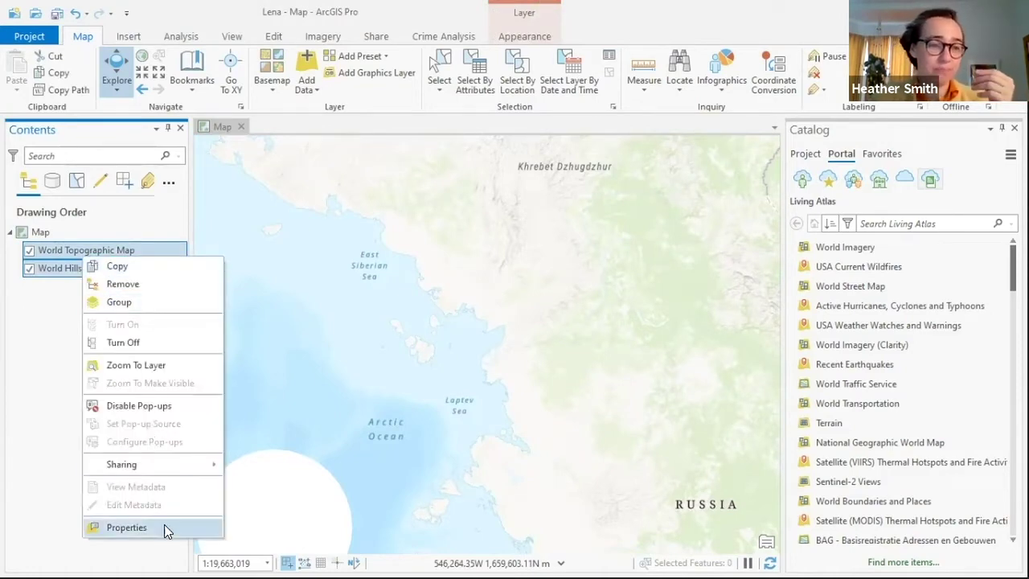
pyautogui.click(140, 286)
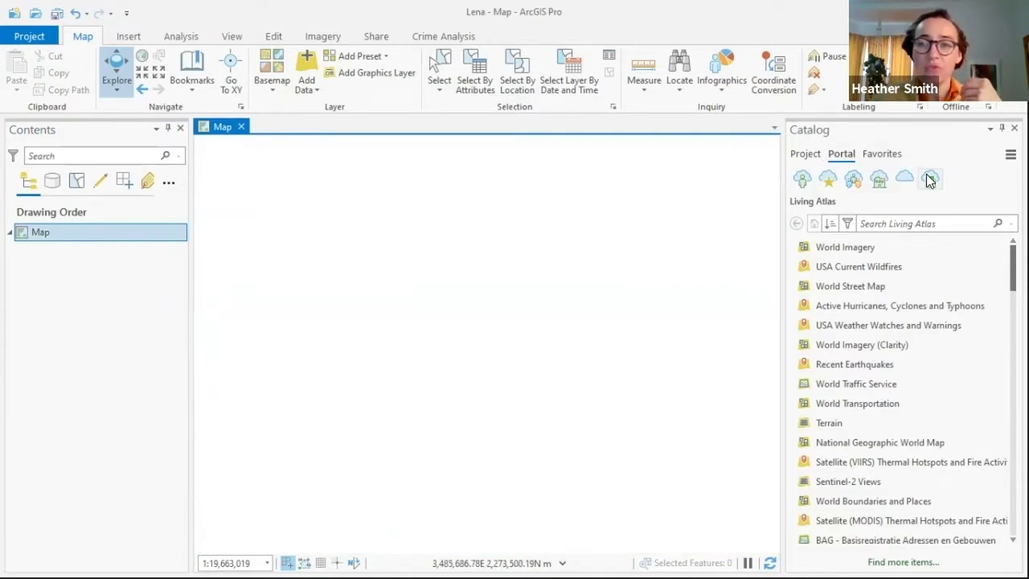
# - Search Living Atlas for 'arctic basemap' and add Arctic Ocean Base to the map
pyautogui.click(933, 223)
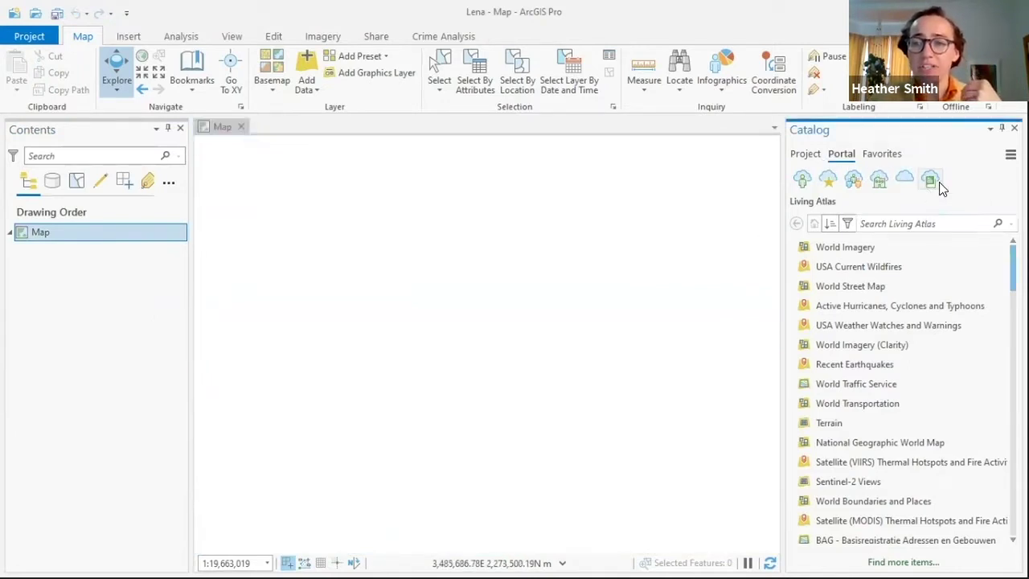
pyautogui.write('arctic')
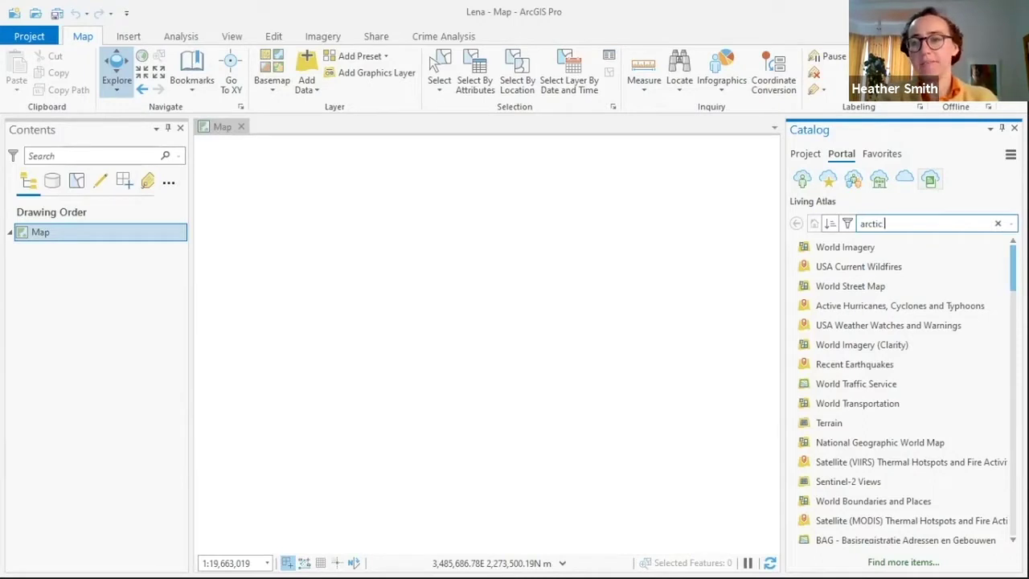
pyautogui.write(' basemap')
pyautogui.press('Return')
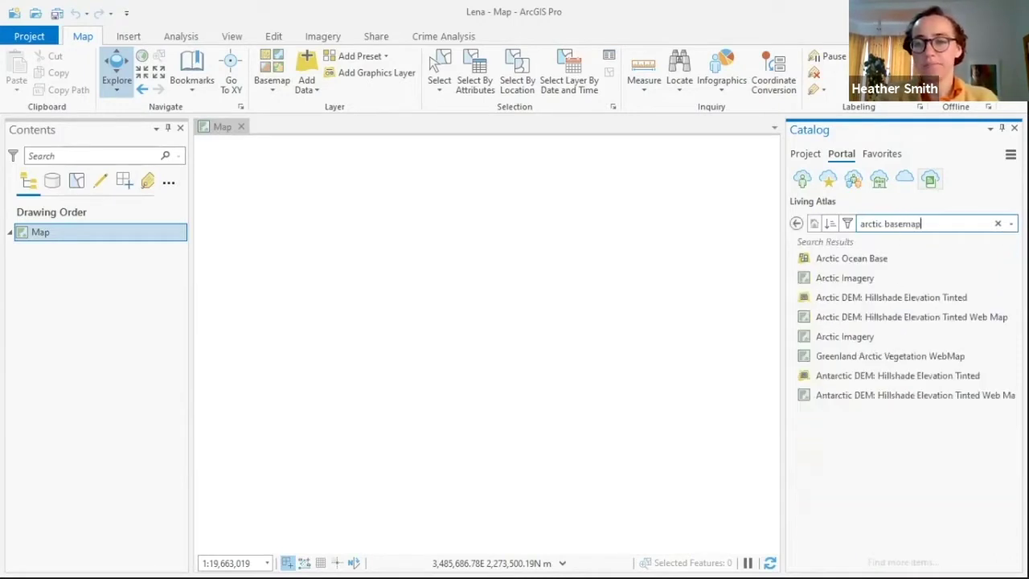
pyautogui.moveTo(828, 261); pyautogui.dragTo(620, 278)
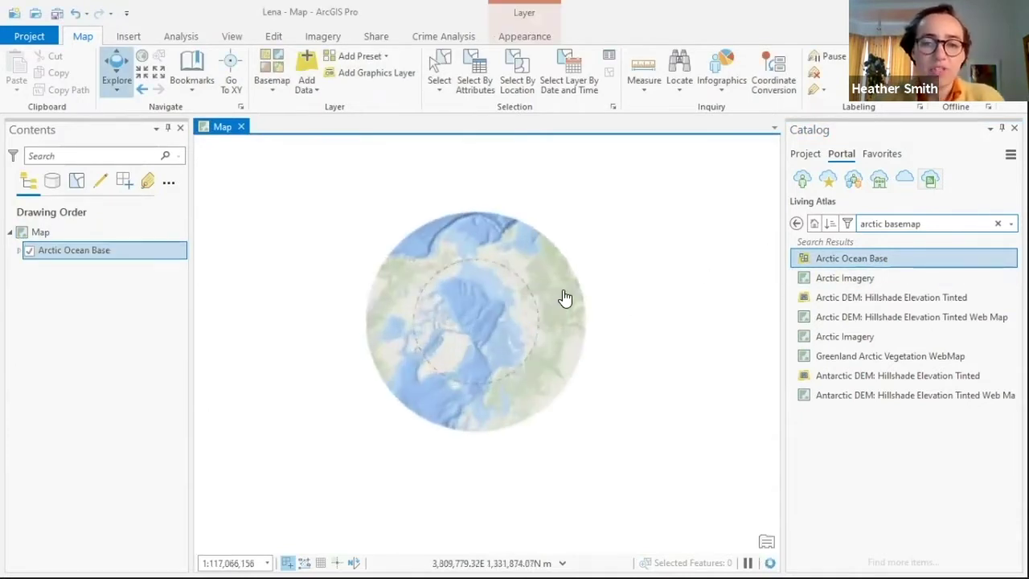
pyautogui.scroll(10, 518, 328)
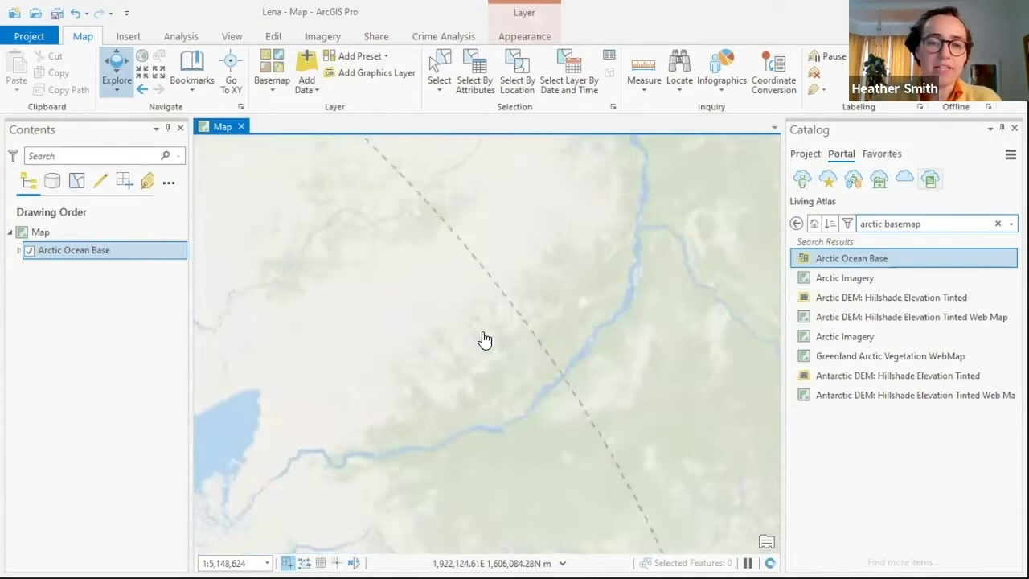
pyautogui.scroll(-3, 491, 333)
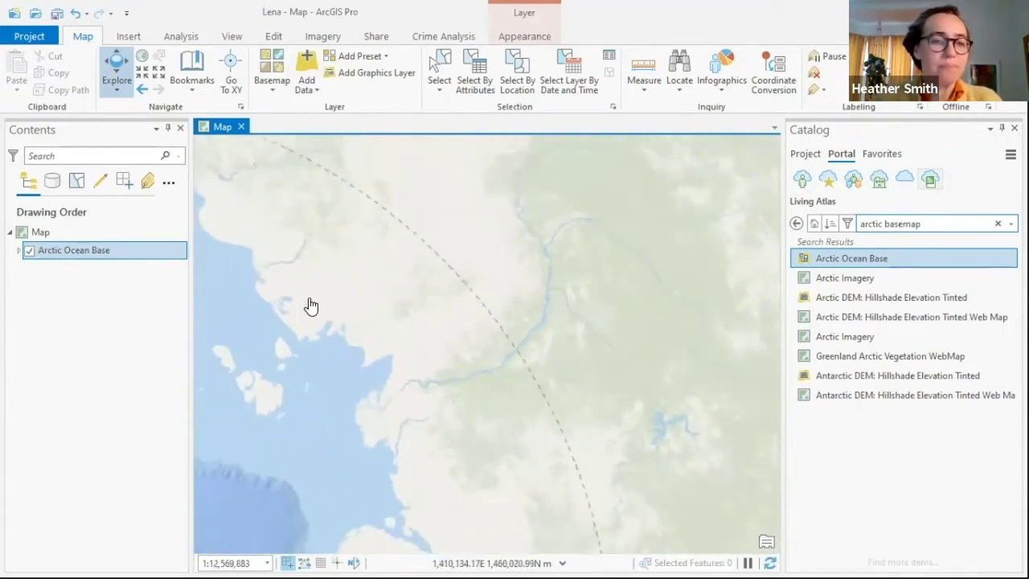
# - Insert a new Letter layout and resize its page to 50 by 5 inches
pyautogui.click(129, 36)
pyautogui.click(48, 77)
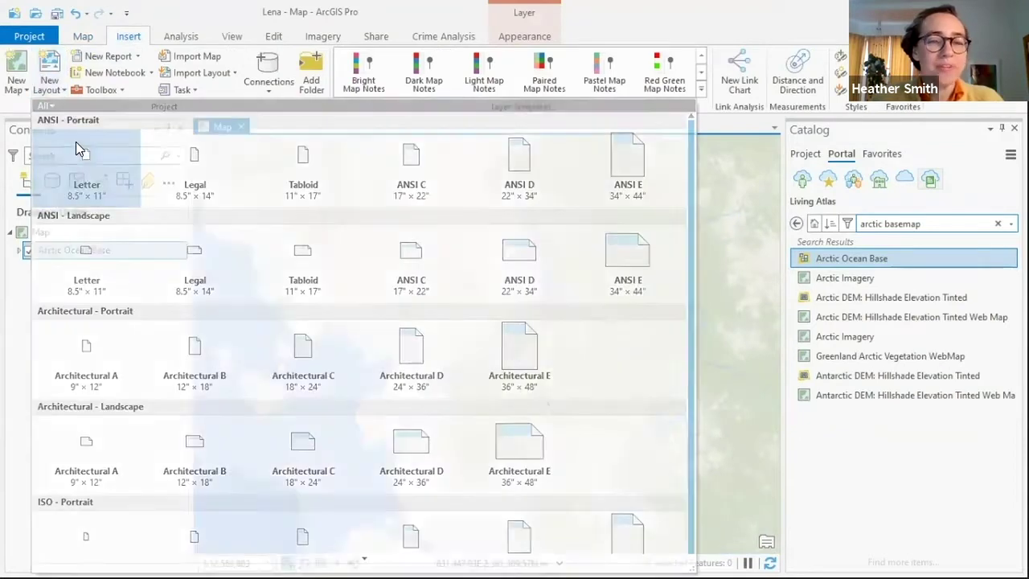
pyautogui.click(76, 141)
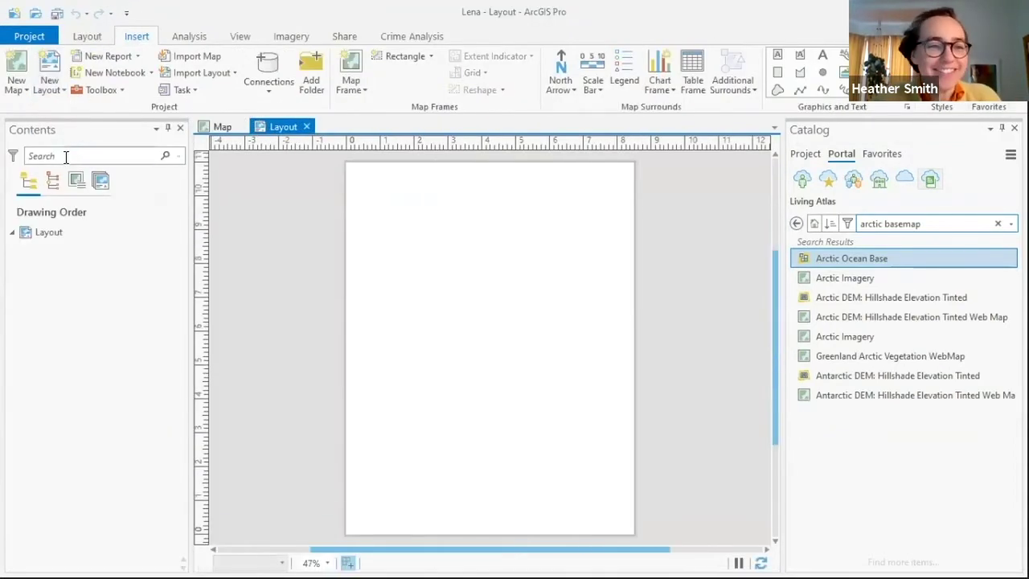
pyautogui.doubleClick(72, 235)
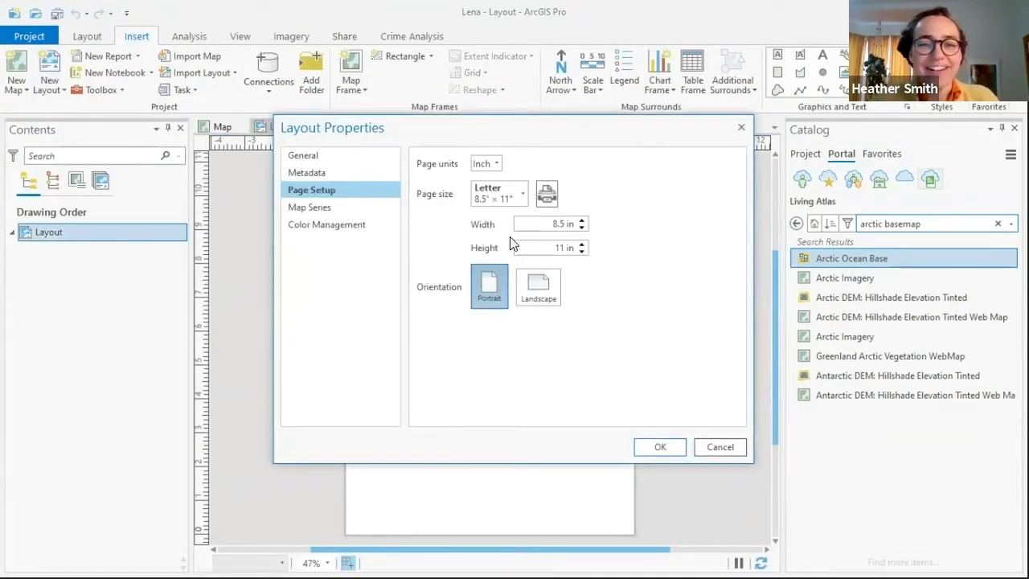
pyautogui.moveTo(542, 225); pyautogui.dragTo(608, 222)
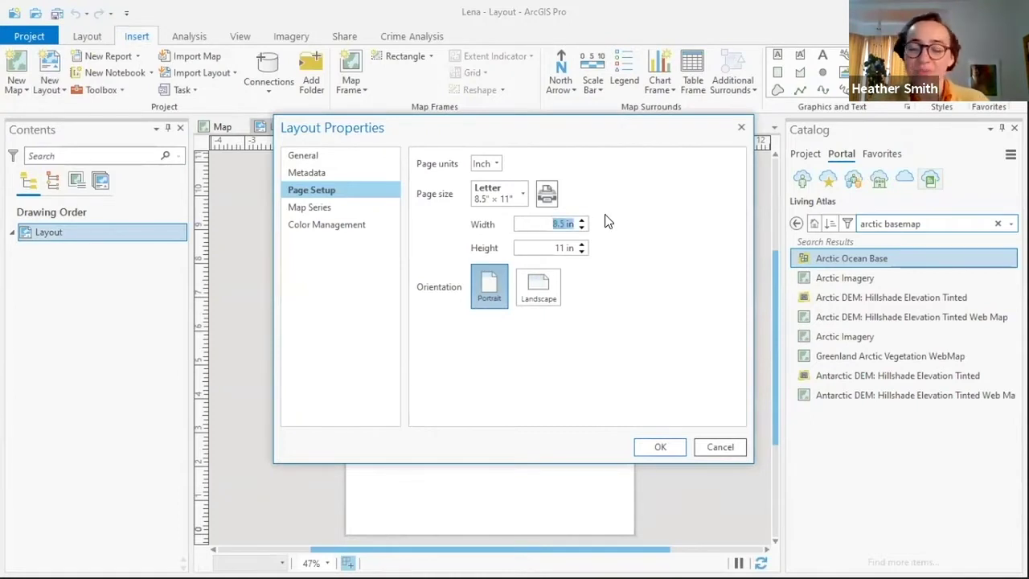
pyautogui.press('Tab')
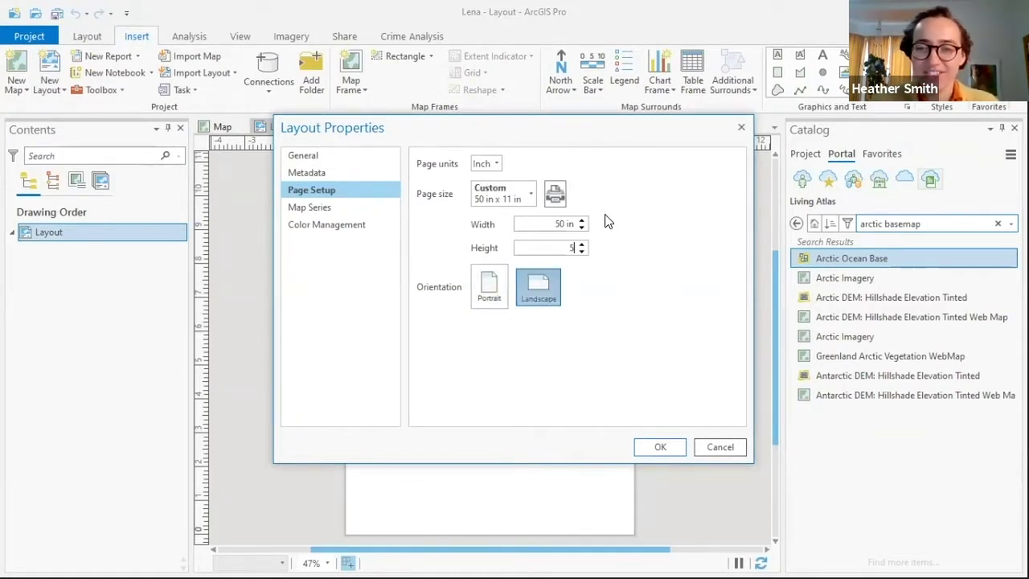
pyautogui.click(673, 451)
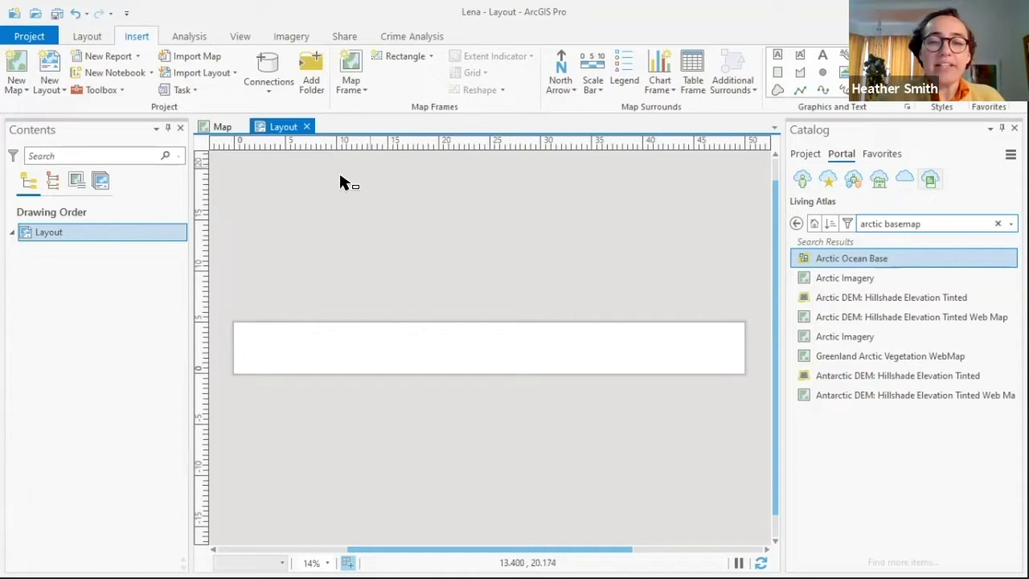
# - Draw a map frame of the 1:12,569,883 map across the entire banner page
pyautogui.click(359, 90)
pyautogui.click(447, 211)
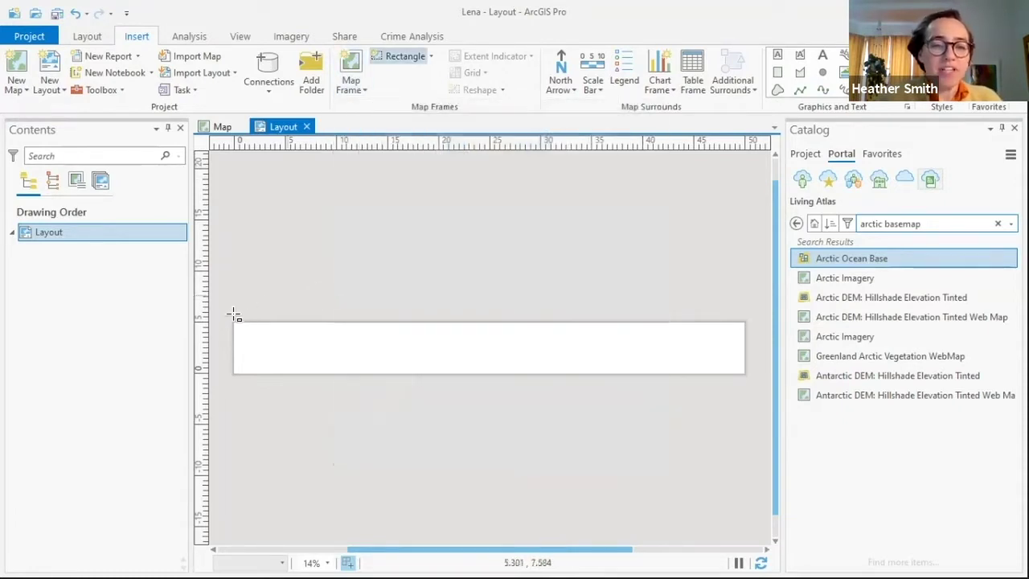
pyautogui.moveTo(234, 324); pyautogui.dragTo(748, 372)
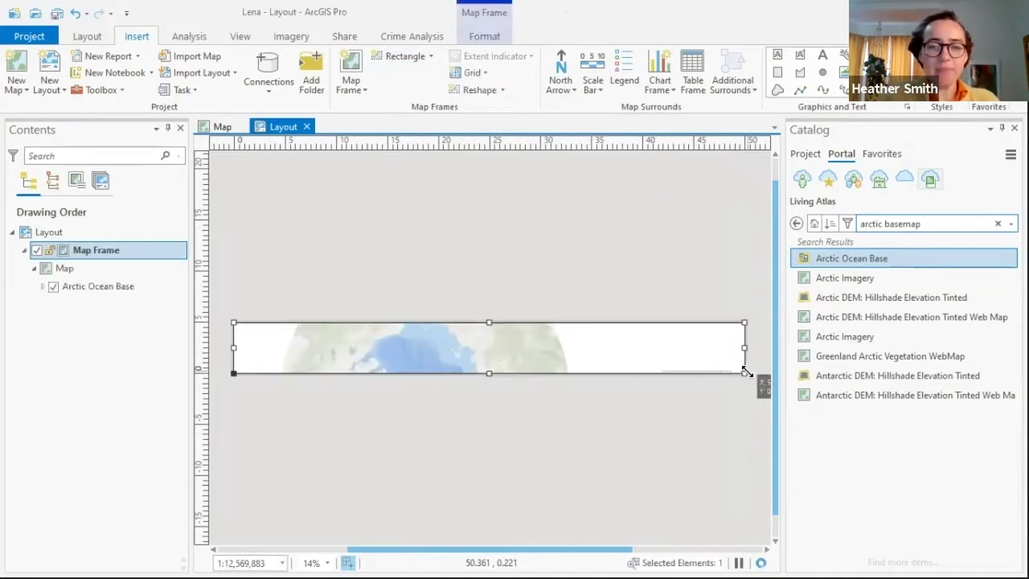
pyautogui.scroll(-2, 574, 379)
pyautogui.scroll(2, 511, 384)
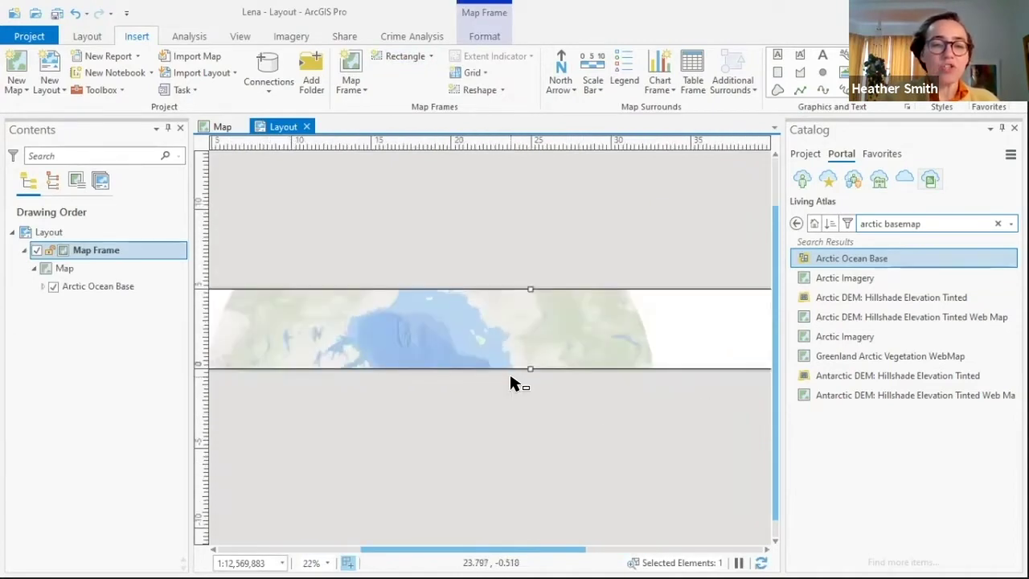
pyautogui.scroll(-1, 512, 370)
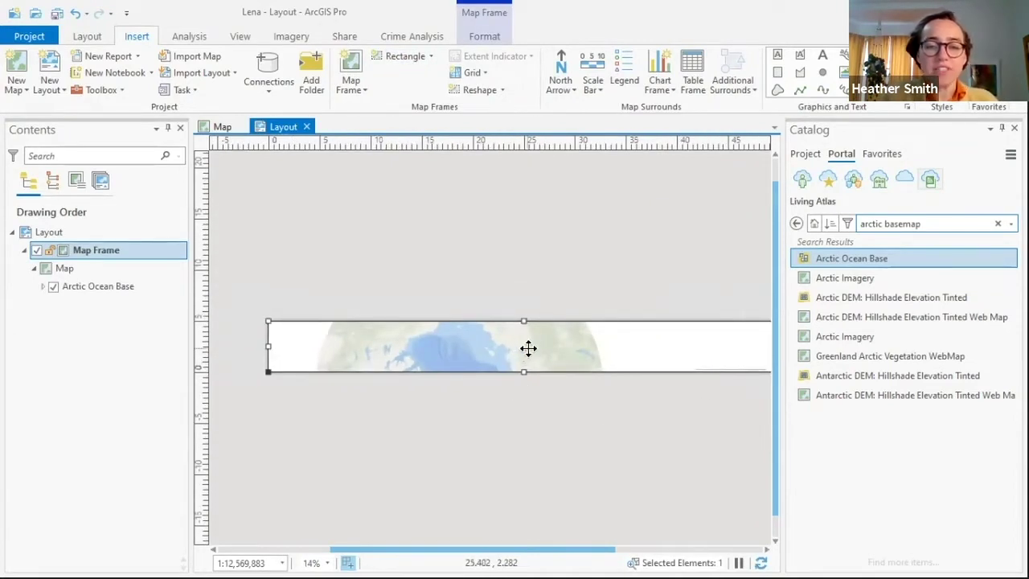
# - Activate the map frame and change the map's rotation on the Map Properties General page
pyautogui.rightClick(528, 349)
pyautogui.click(563, 12)
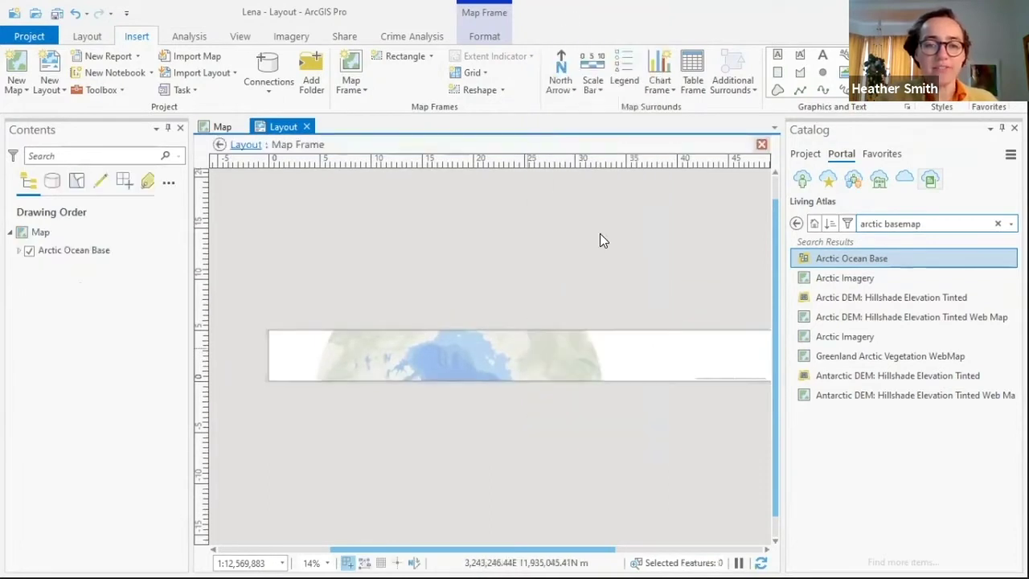
pyautogui.scroll(4, 524, 376)
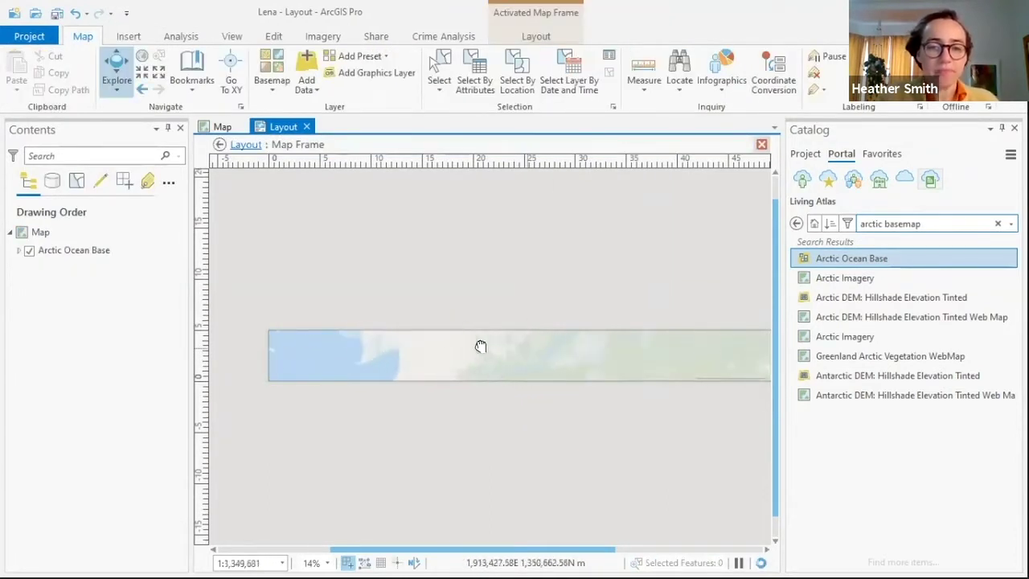
pyautogui.scroll(1, 439, 369)
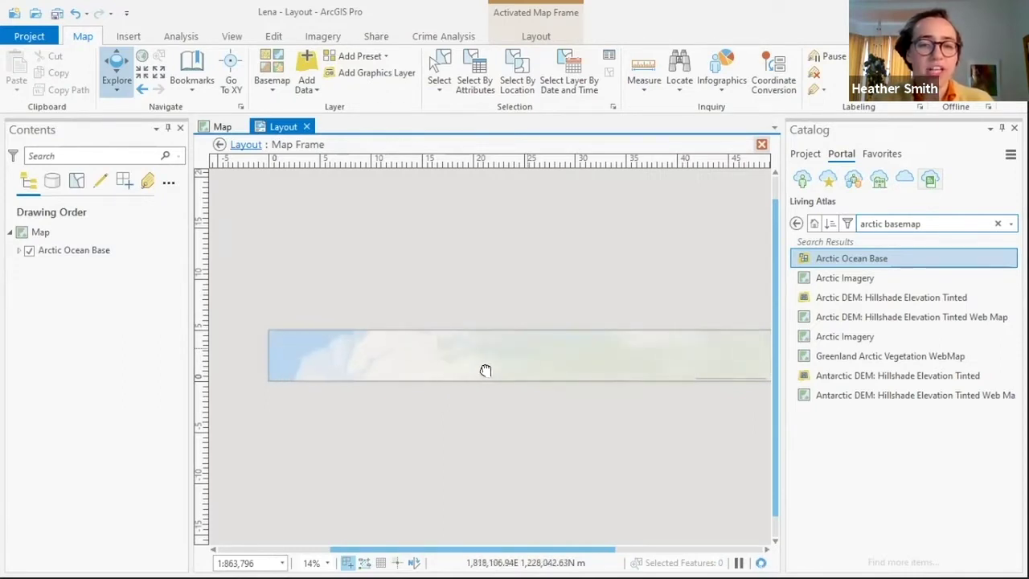
pyautogui.doubleClick(106, 233)
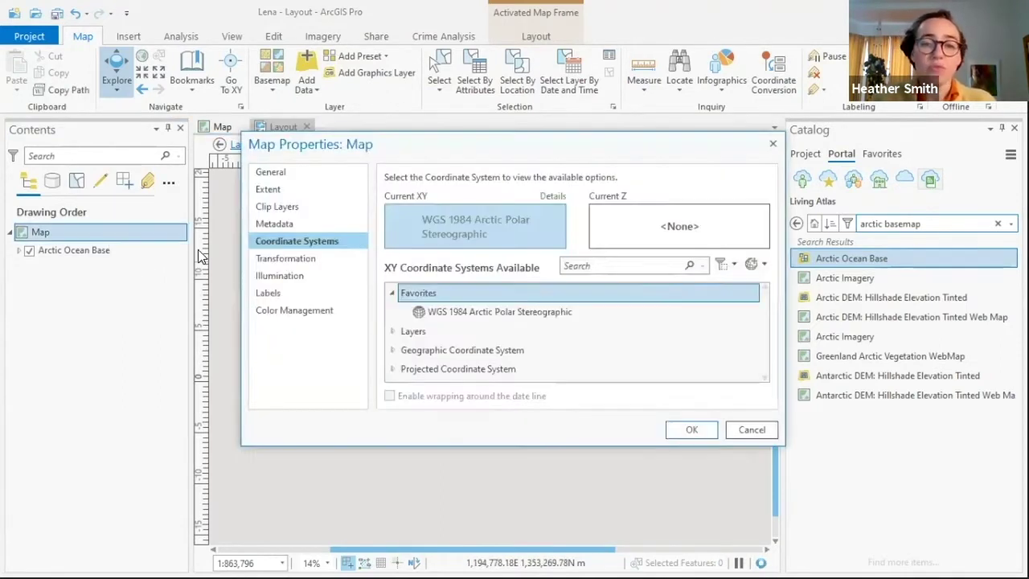
pyautogui.click(332, 174)
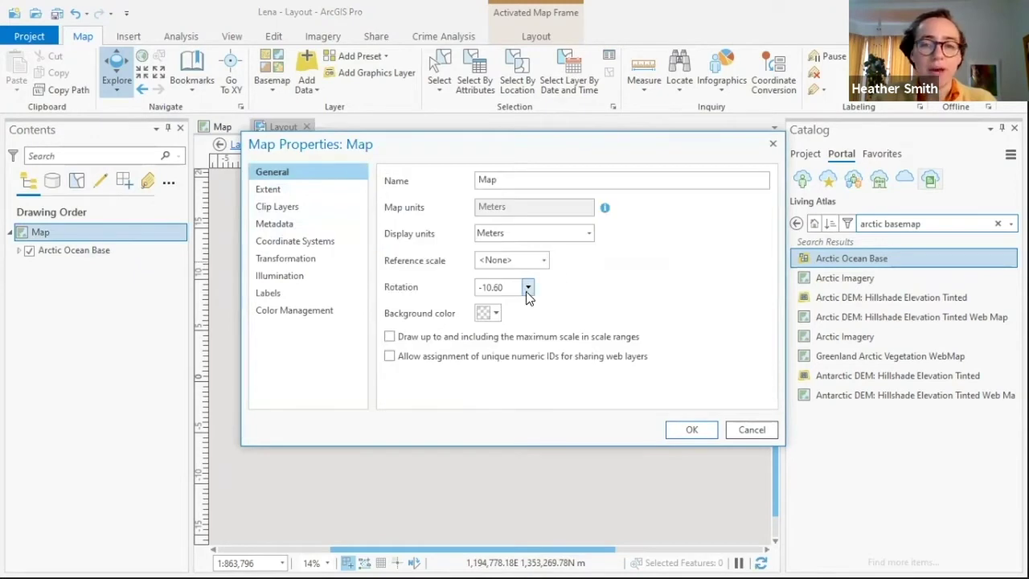
pyautogui.moveTo(503, 287); pyautogui.dragTo(430, 283)
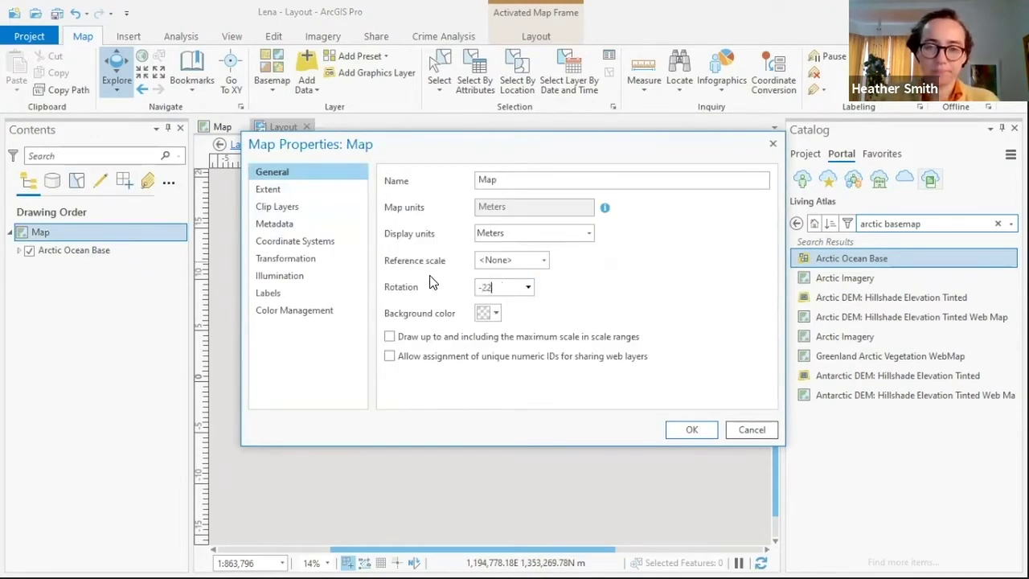
pyautogui.click(696, 431)
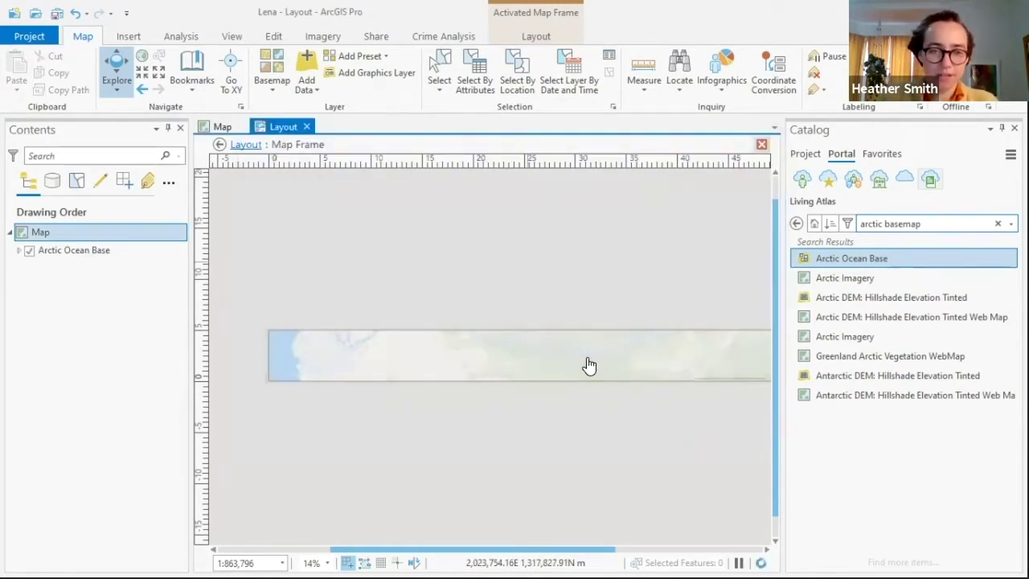
# - Set the map frame's scale to 1:1,000,000 and shift the page view slightly right
pyautogui.click(265, 563)
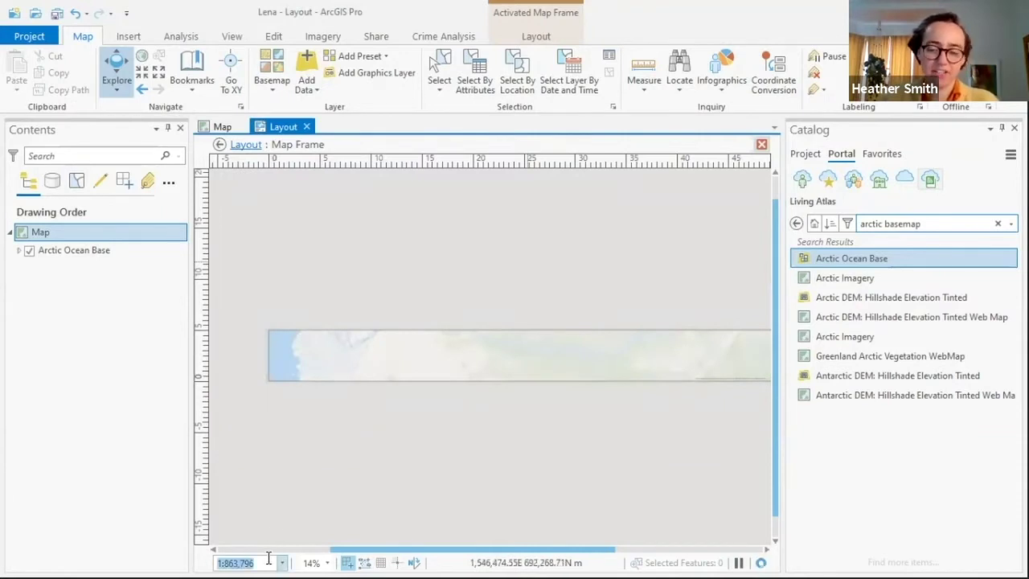
pyautogui.write('1,')
pyautogui.write('000')
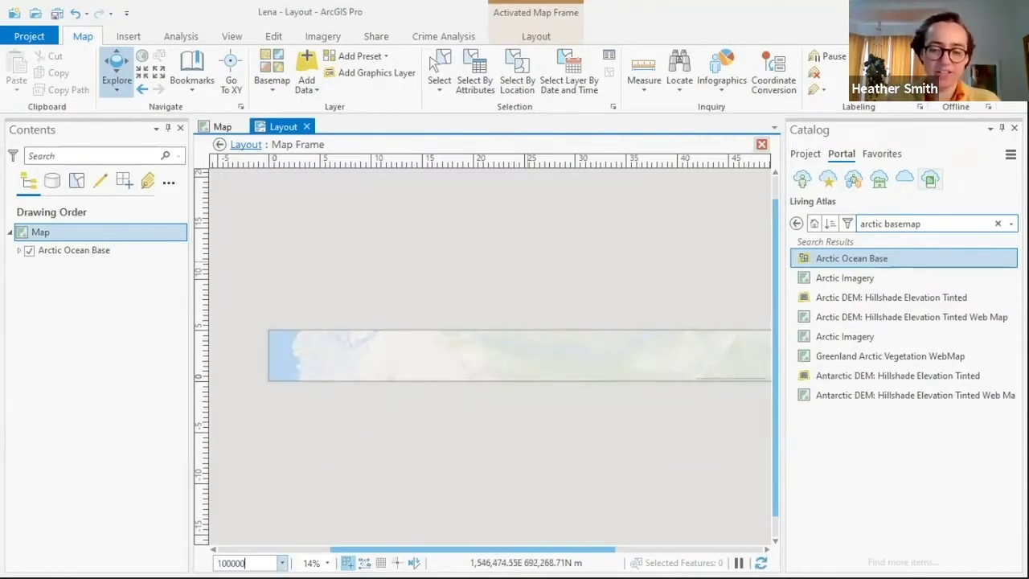
pyautogui.write(',000')
pyautogui.press('Return')
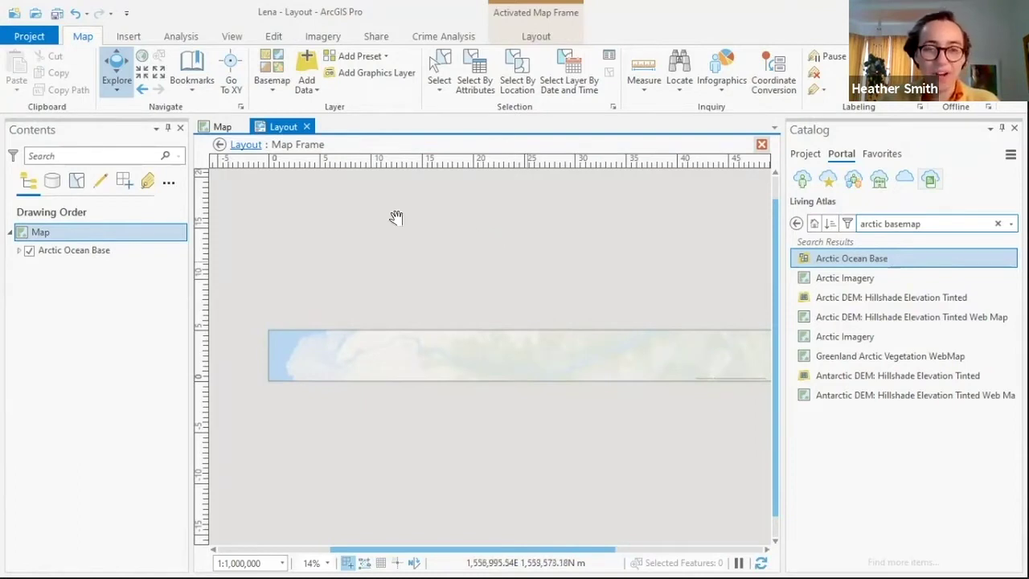
pyautogui.scroll(-3, 390, 218)
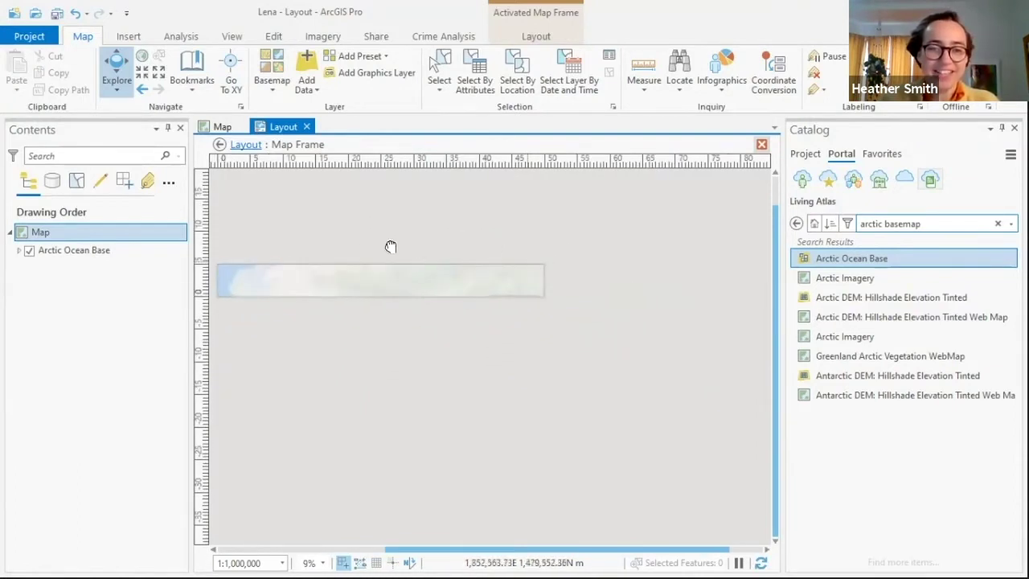
pyautogui.scroll(3, 407, 253)
pyautogui.moveTo(441, 274); pyautogui.dragTo(471, 280)
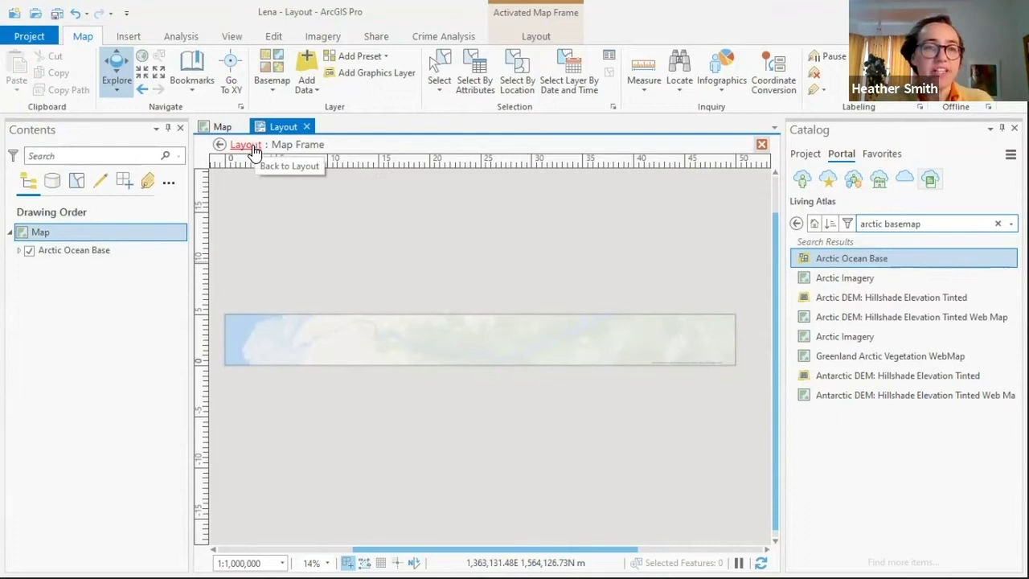
# - Add a Polygon Notes map notes layer to the map
pyautogui.click(128, 36)
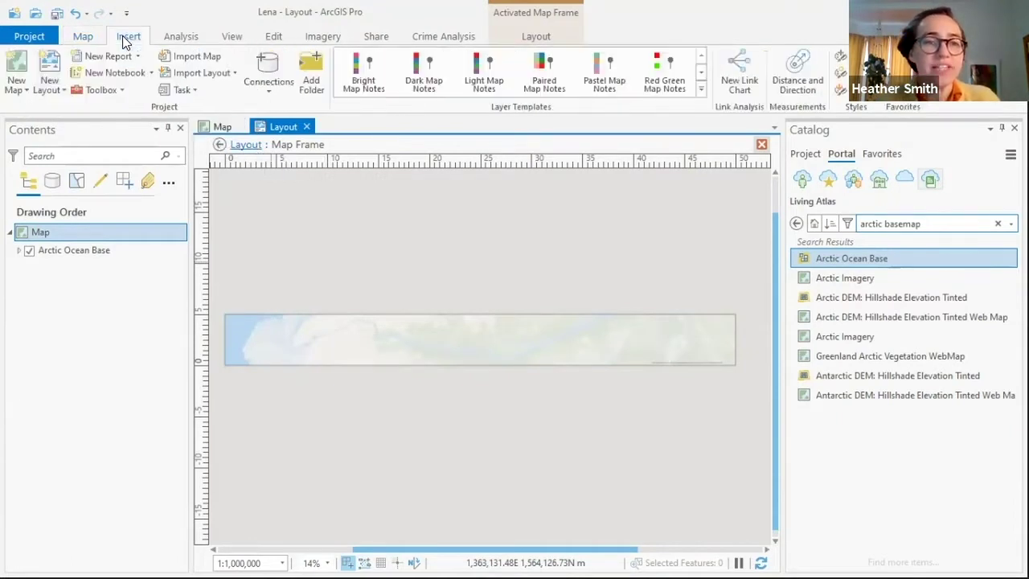
pyautogui.click(701, 89)
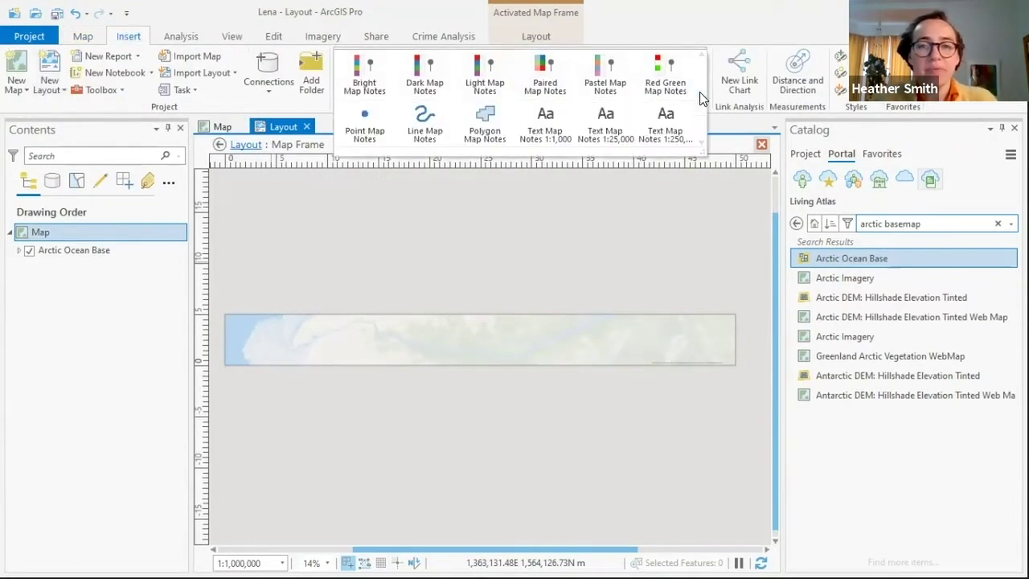
pyautogui.click(490, 125)
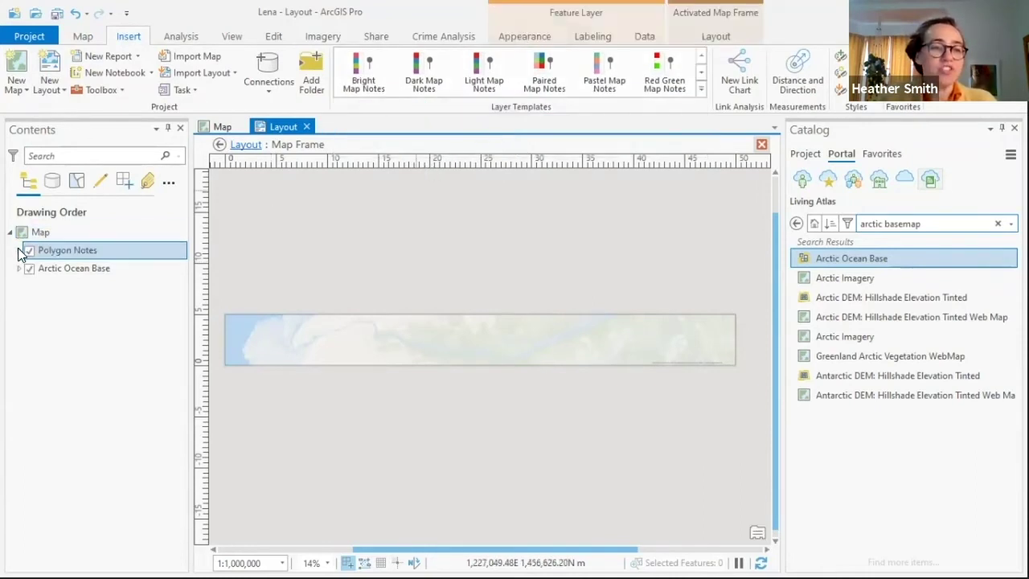
pyautogui.click(19, 251)
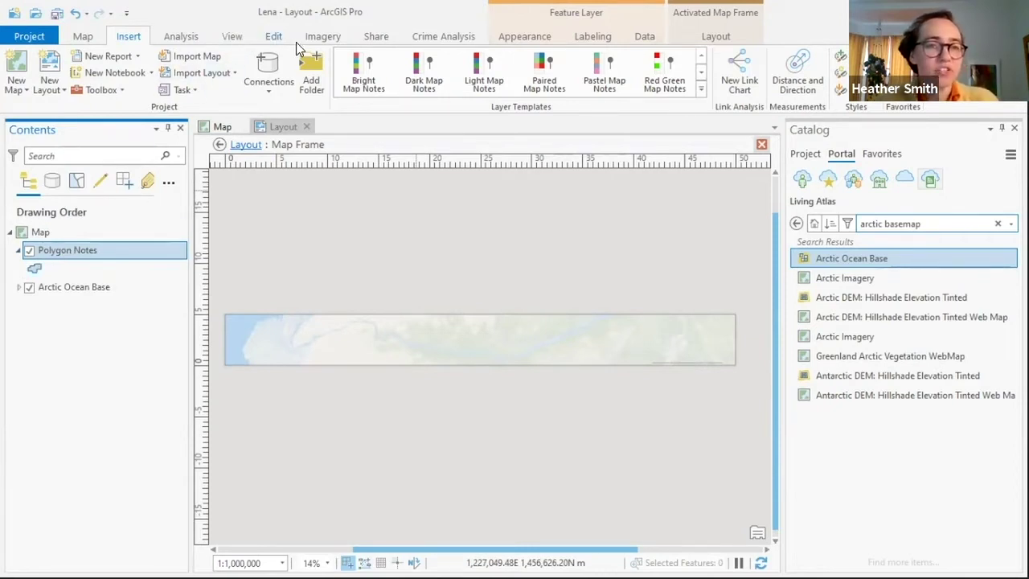
# - Draw a Polygon Notes rectangle covering the banner map's strip
pyautogui.click(274, 37)
pyautogui.click(339, 72)
pyautogui.click(857, 215)
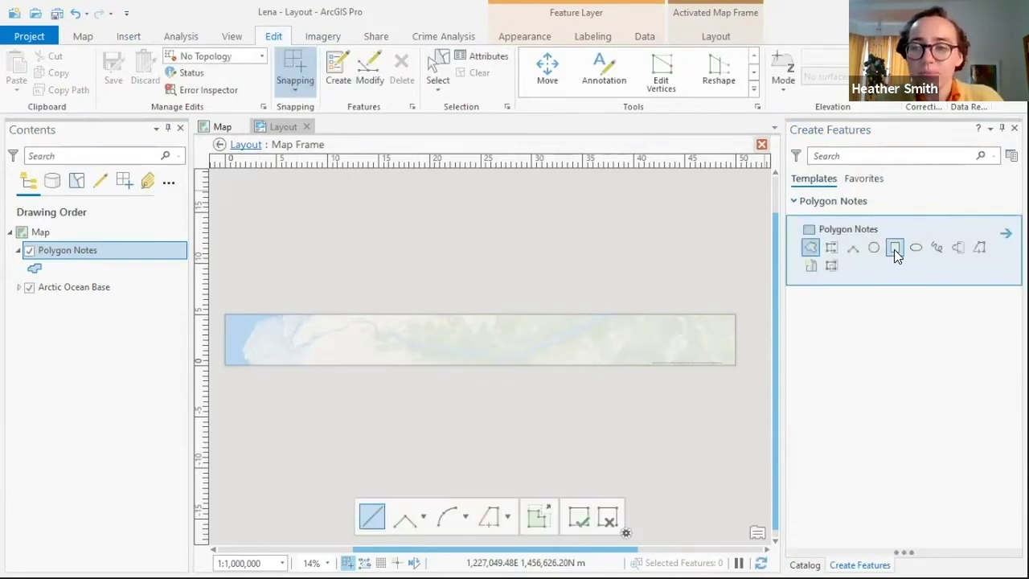
pyautogui.click(895, 249)
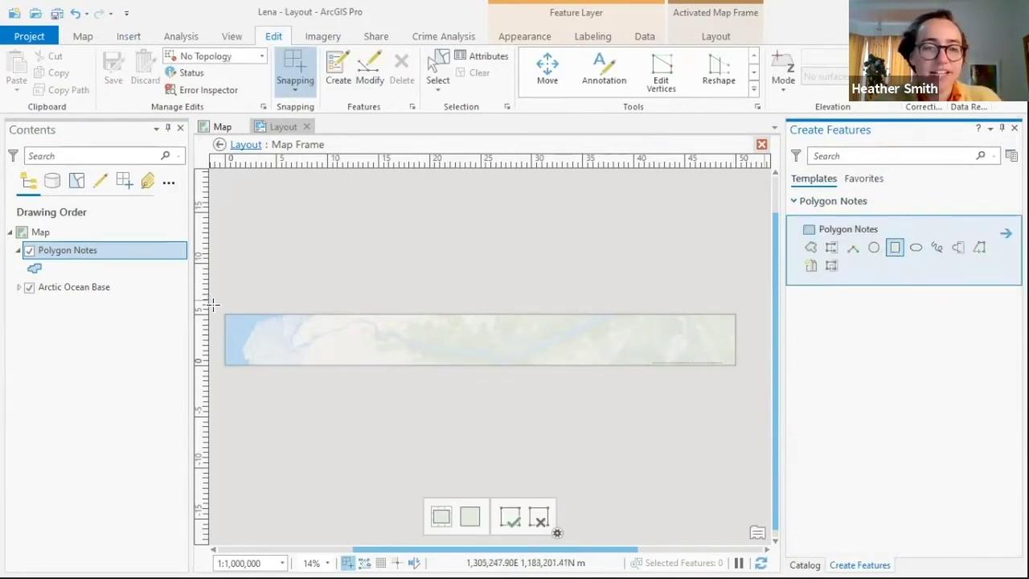
pyautogui.click(739, 329)
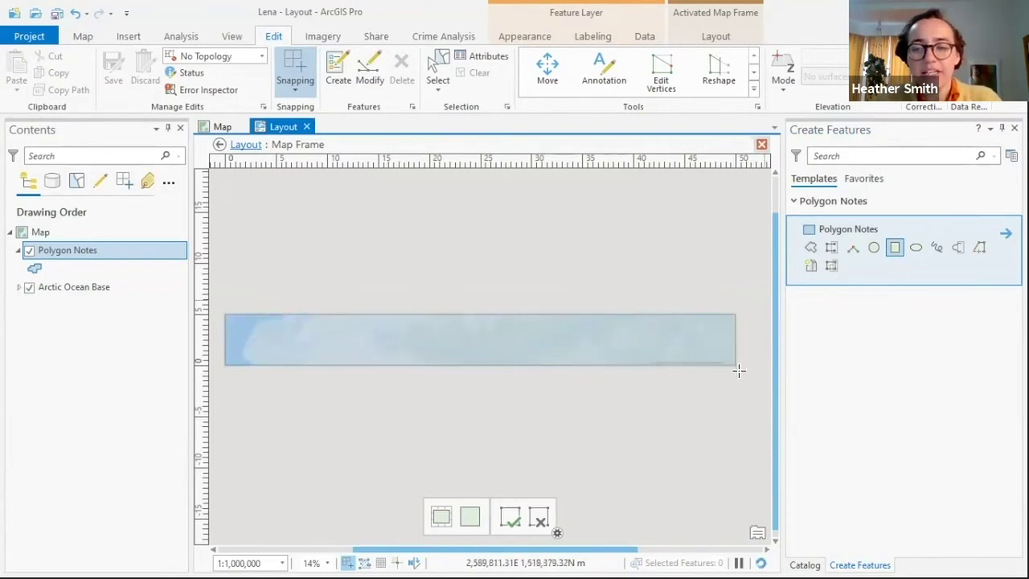
pyautogui.click(739, 369)
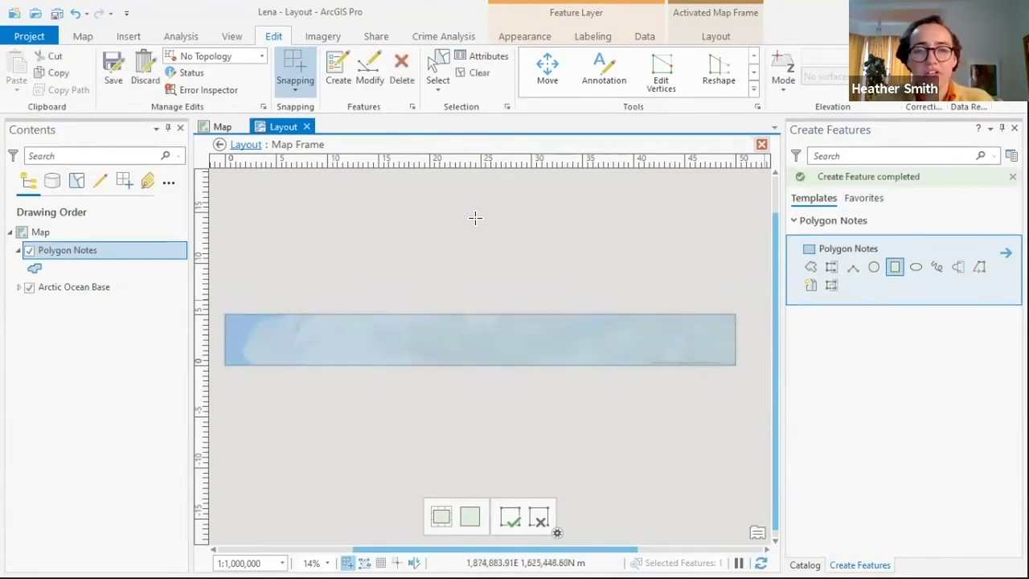
# - Save the edits, clear the selection, and return to the layout
pyautogui.click(113, 75)
pyautogui.click(527, 310)
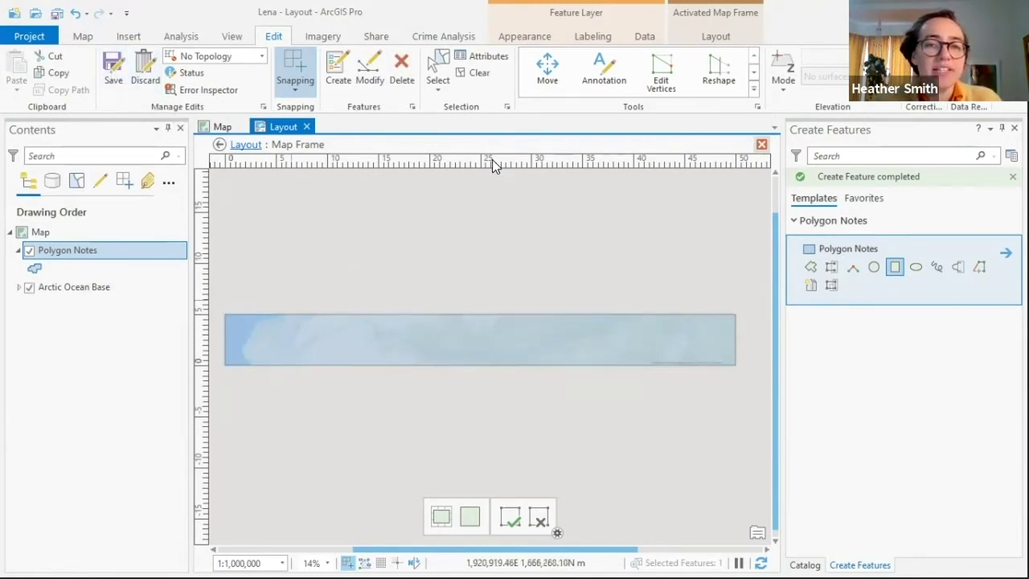
pyautogui.click(472, 74)
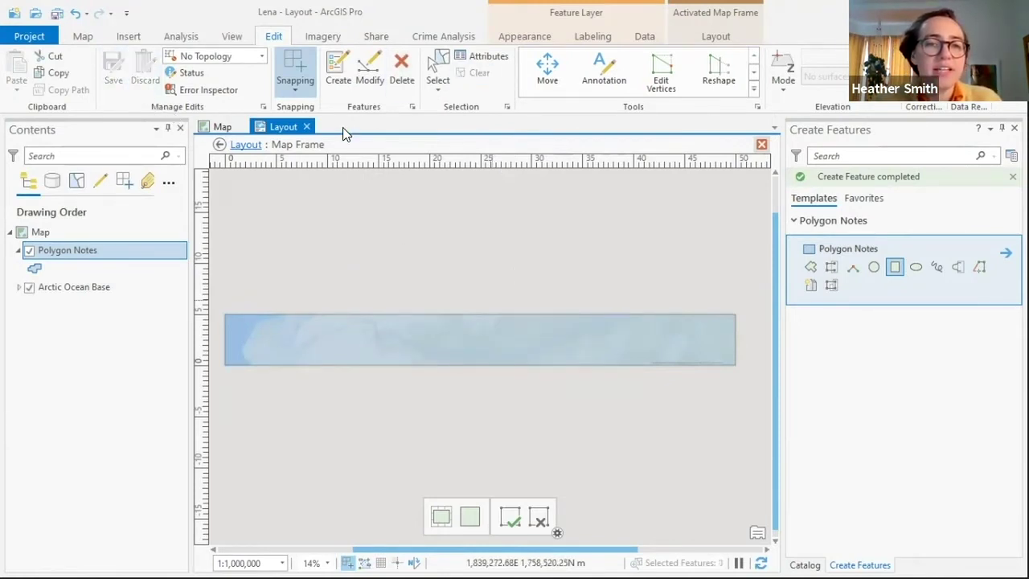
pyautogui.click(246, 144)
# - Switch to the Map view, zoom into the new rectangle, and restore the Catalog search results
pyautogui.click(218, 127)
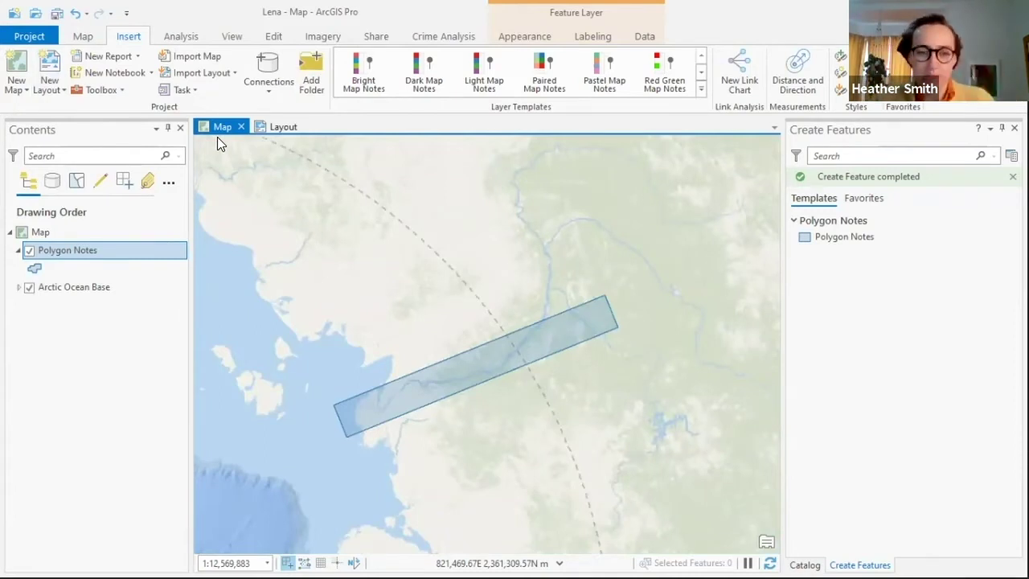
pyautogui.scroll(3, 362, 436)
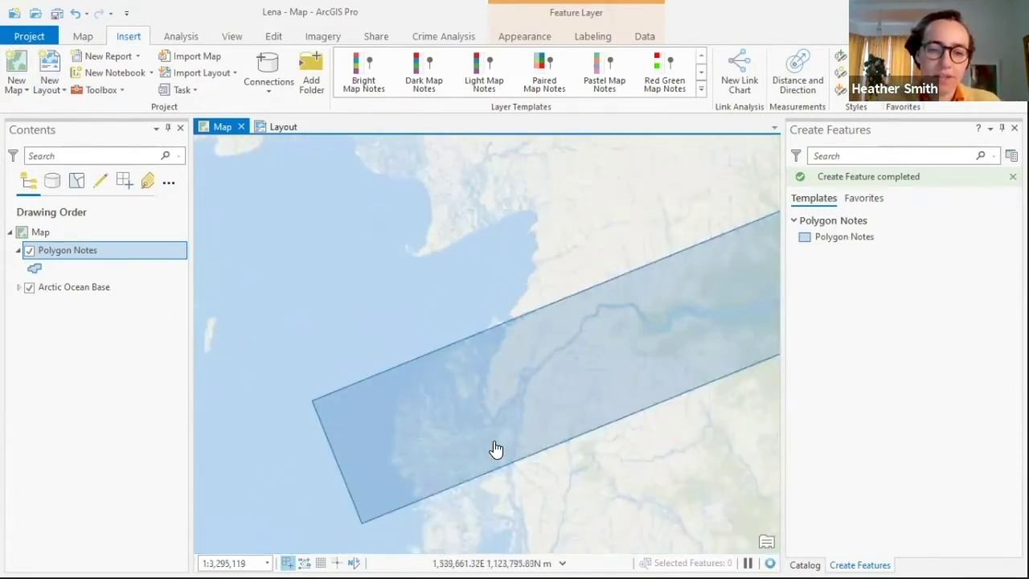
pyautogui.scroll(2, 496, 449)
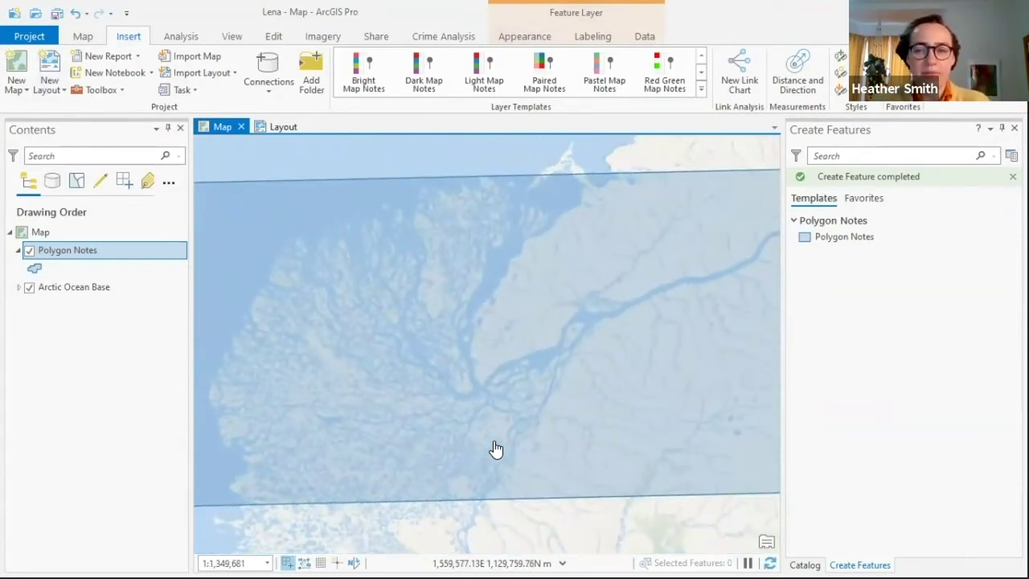
pyautogui.click(805, 565)
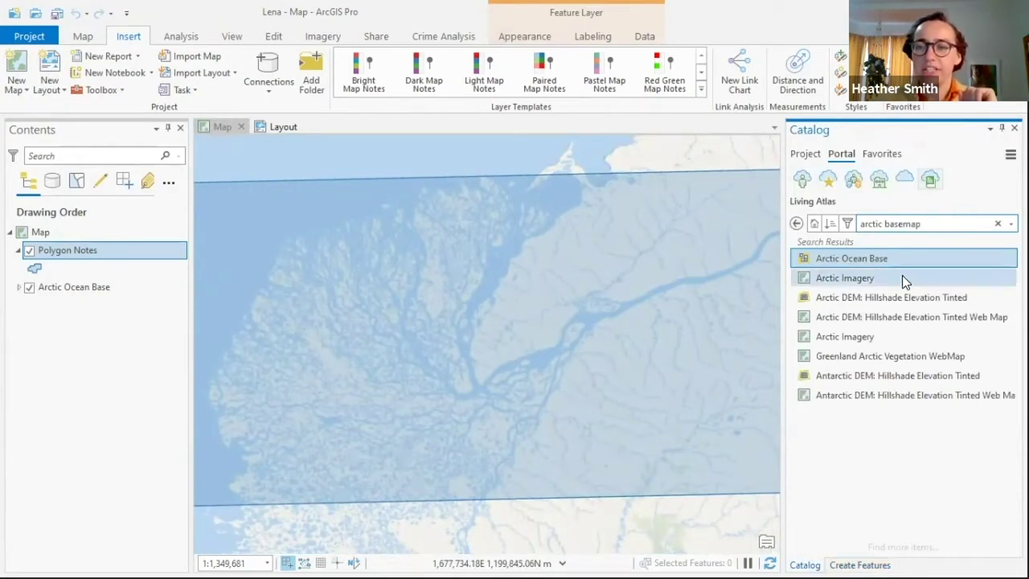
# - Browse ArcGIS Online content in the Catalog pane
pyautogui.click(906, 177)
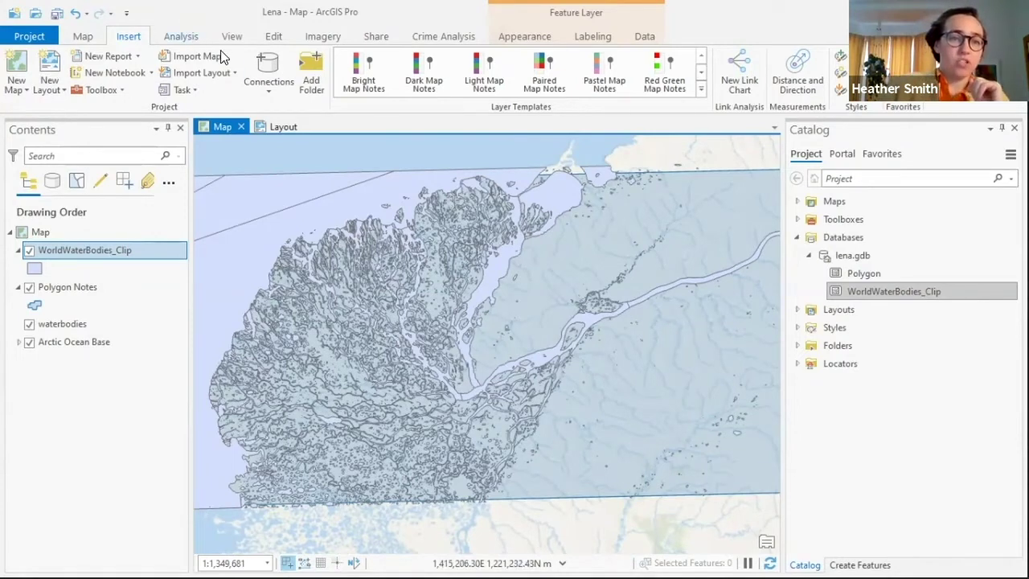
# - Open the Clip tool with WorldWaterBodies_Clip as input and Polygon Notes as clip features
pyautogui.click(181, 36)
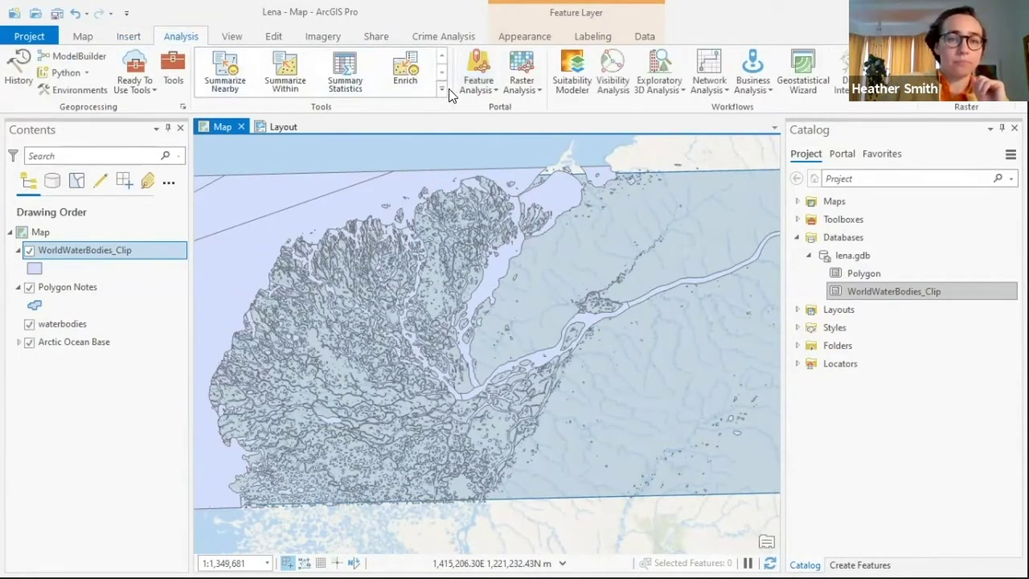
pyautogui.click(442, 90)
pyautogui.click(237, 227)
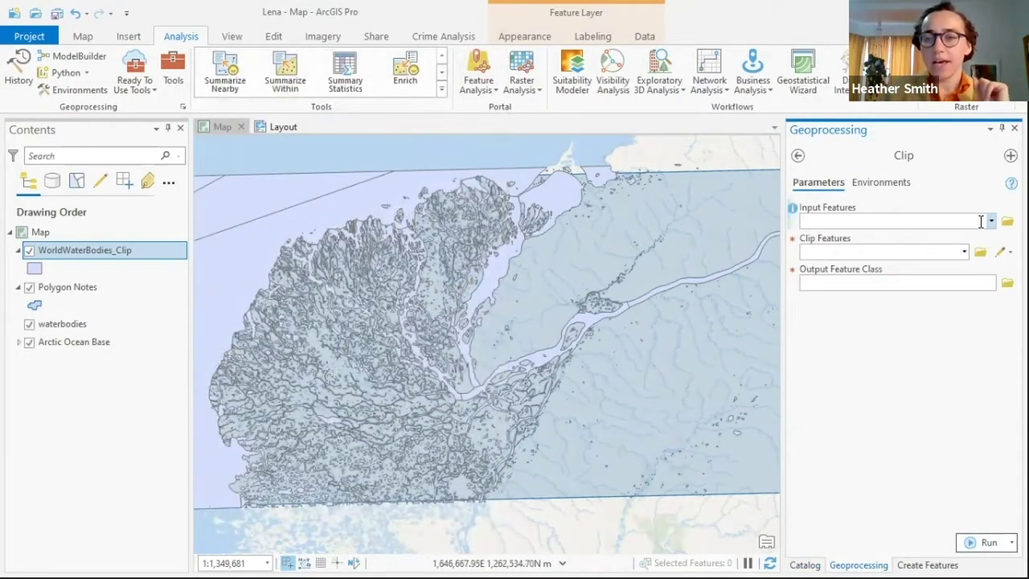
pyautogui.click(991, 222)
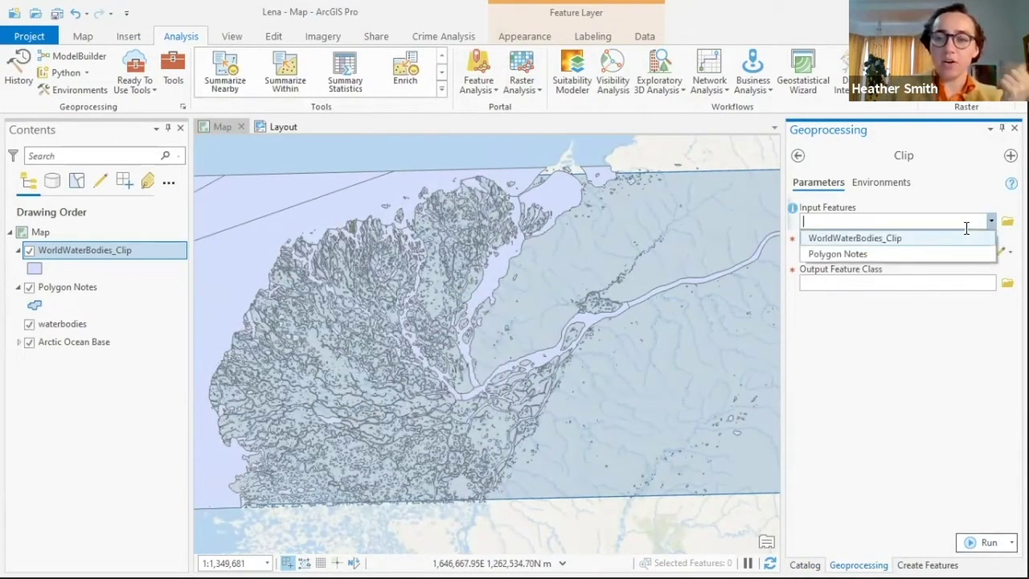
pyautogui.click(933, 235)
pyautogui.click(965, 252)
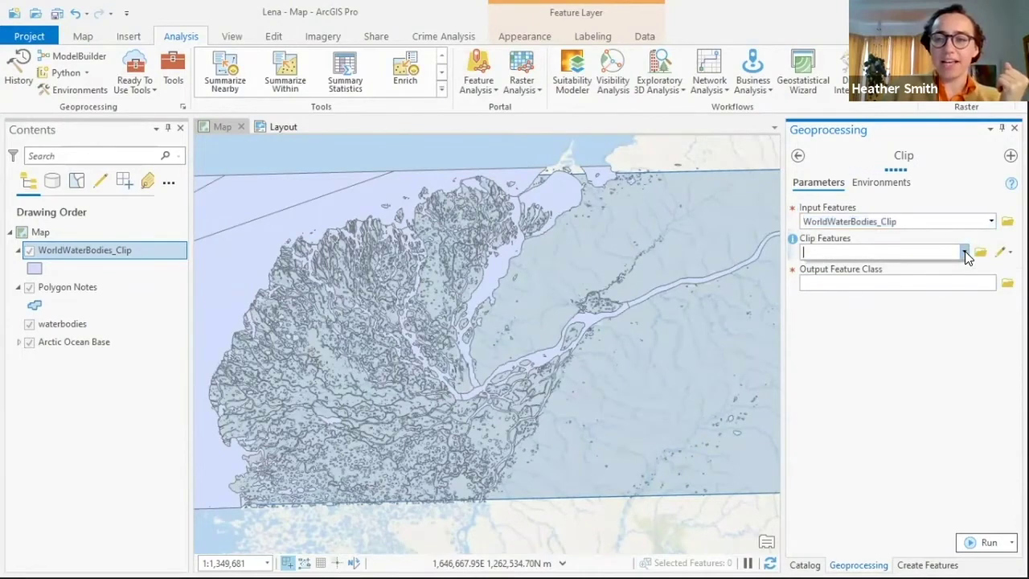
pyautogui.click(907, 284)
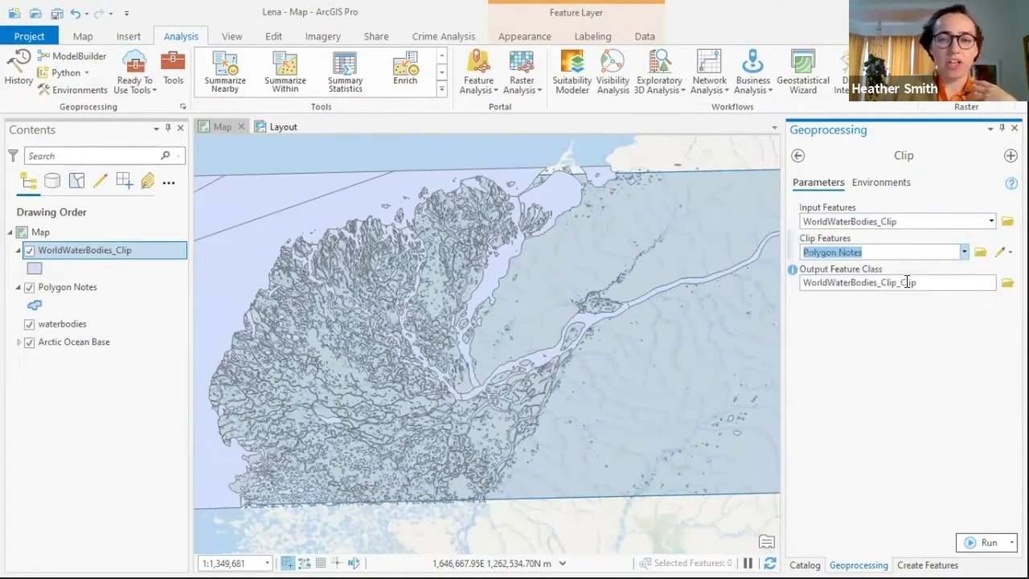
pyautogui.click(912, 222)
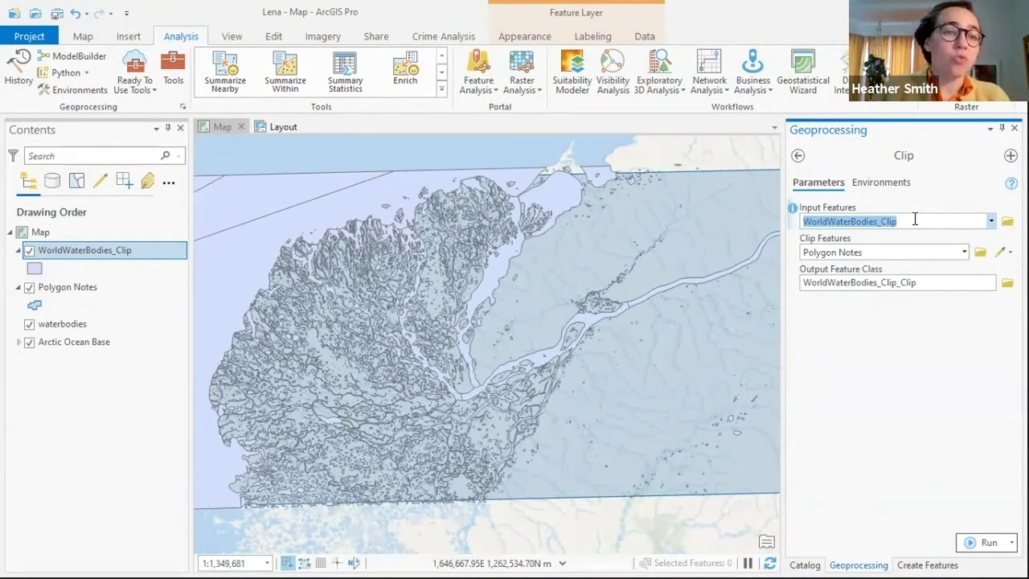
# - Set the Clip output coordinate system to Current Map, hide waterbodies, show Arctic Ocean Base
pyautogui.click(890, 182)
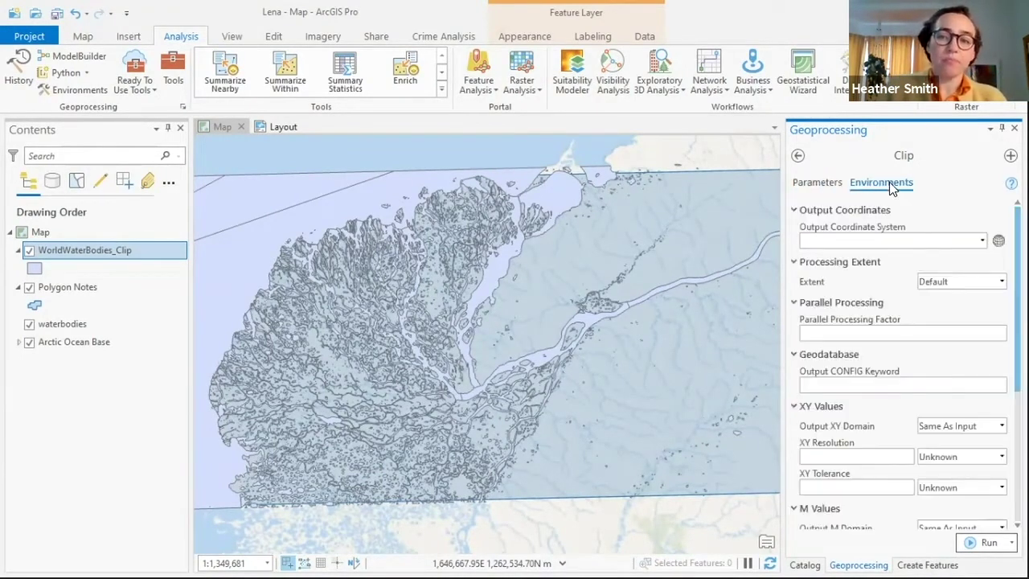
pyautogui.click(983, 241)
pyautogui.click(958, 261)
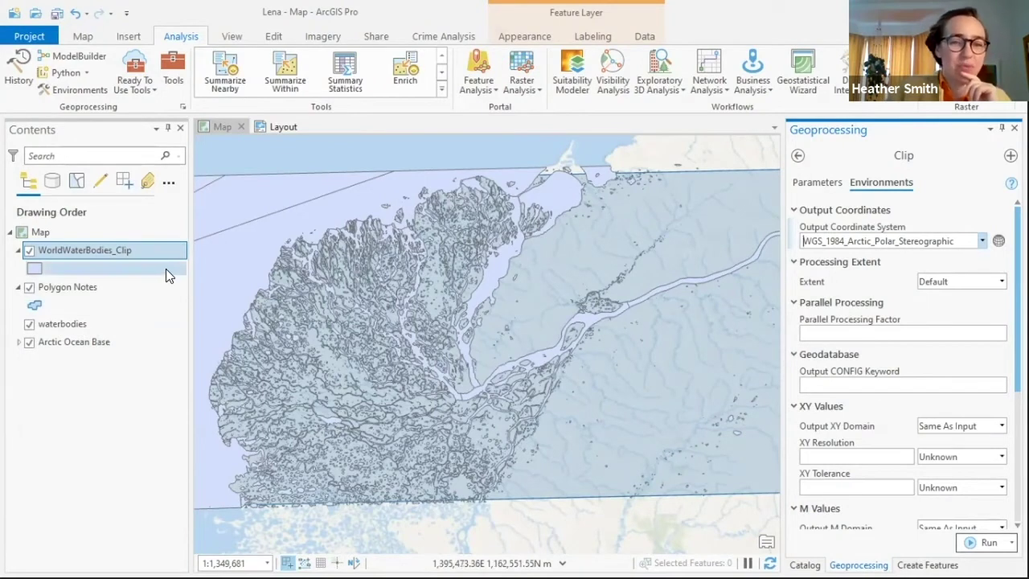
pyautogui.click(29, 324)
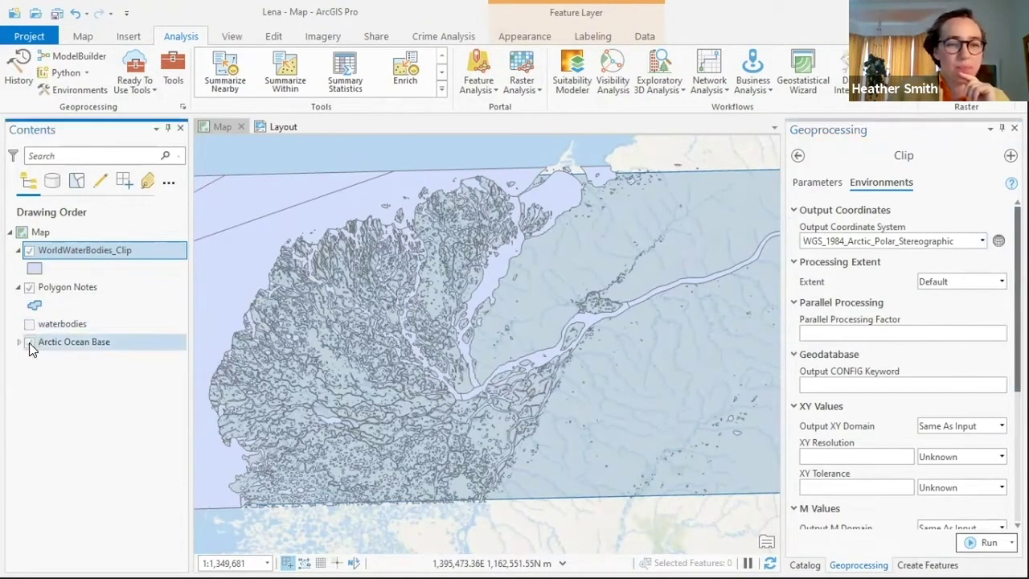
pyautogui.click(29, 343)
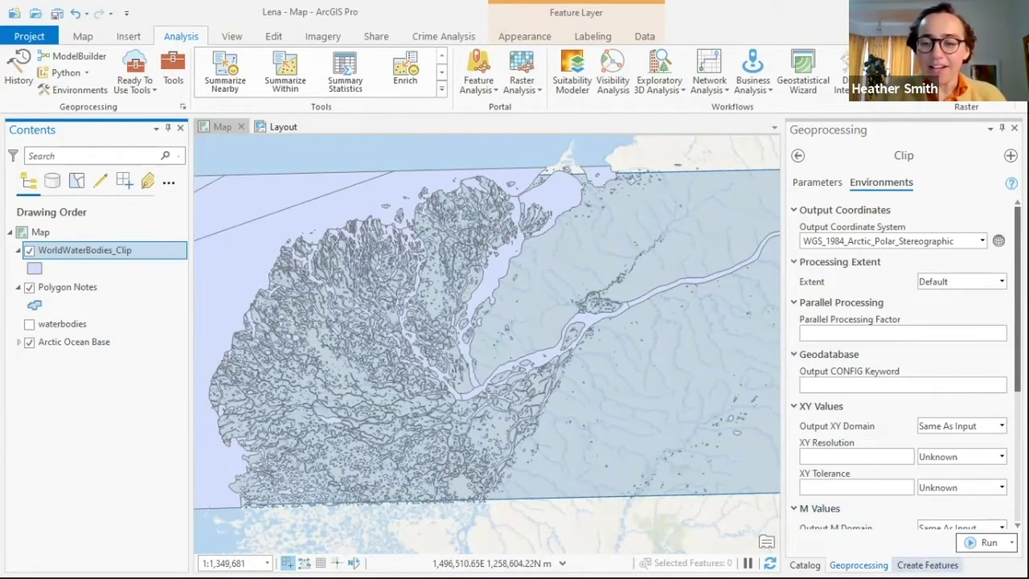
# - Find watercolor.stylx on ArcGIS Online and add the Watercolor style, keeping the existing style file
pyautogui.click(805, 565)
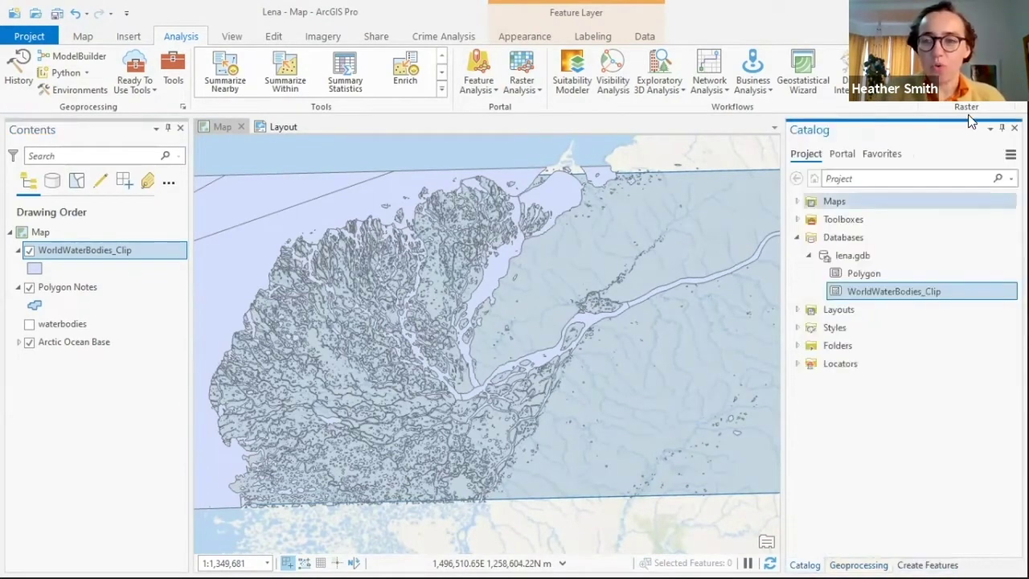
pyautogui.click(842, 155)
pyautogui.click(869, 224)
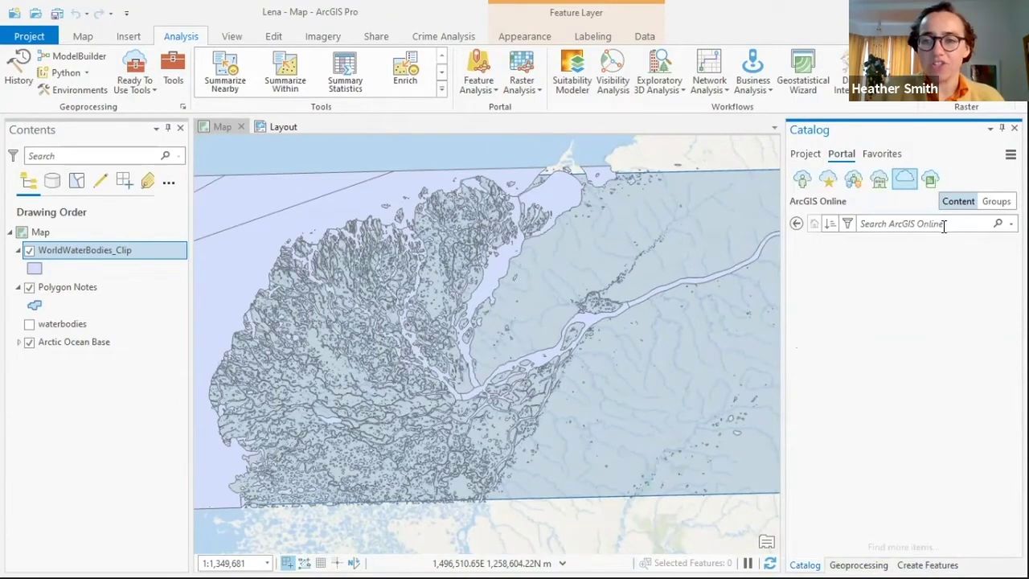
pyautogui.write('wat')
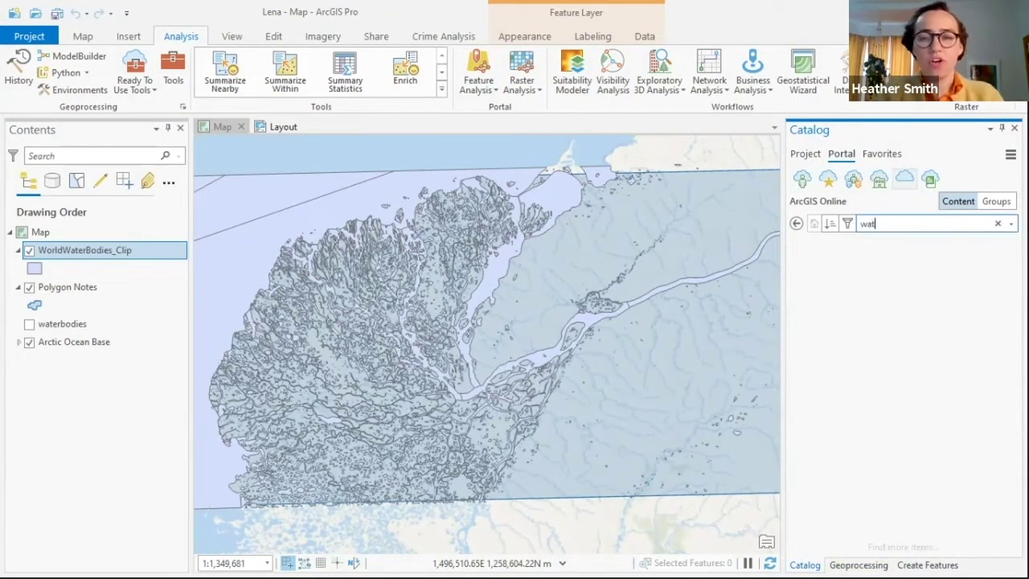
pyautogui.write('ercolor.stylx')
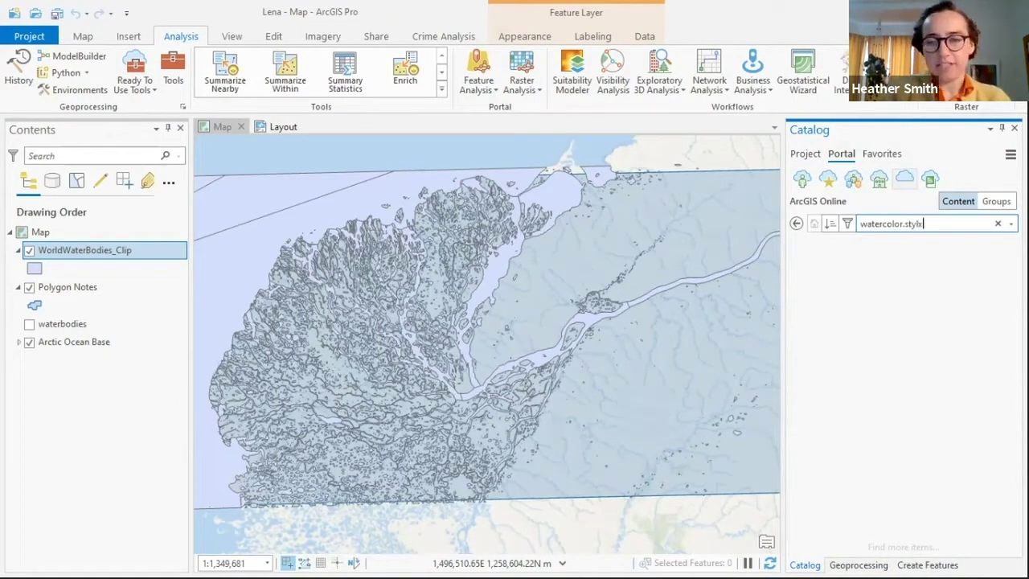
pyautogui.press('Return')
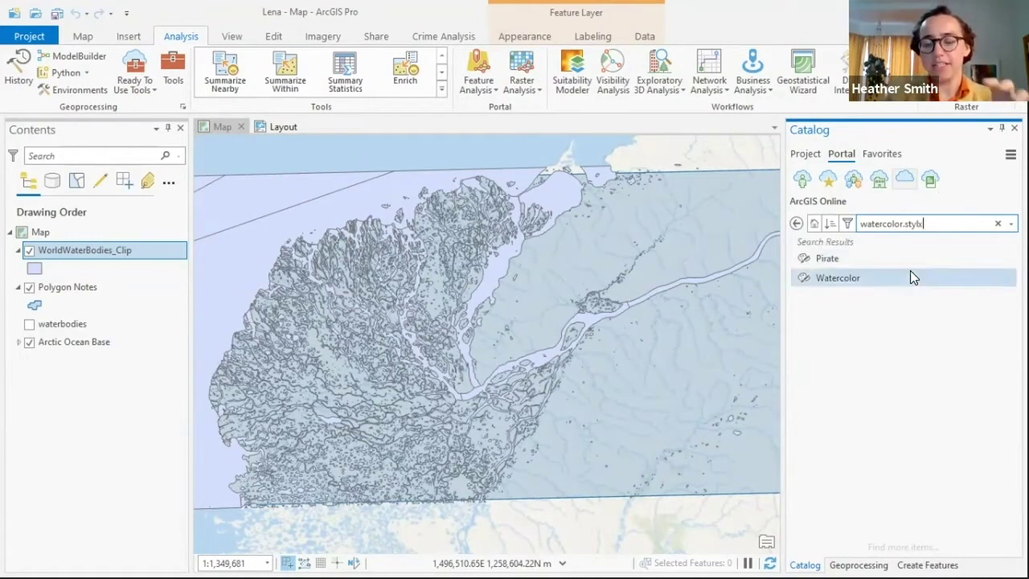
pyautogui.moveTo(906, 275)
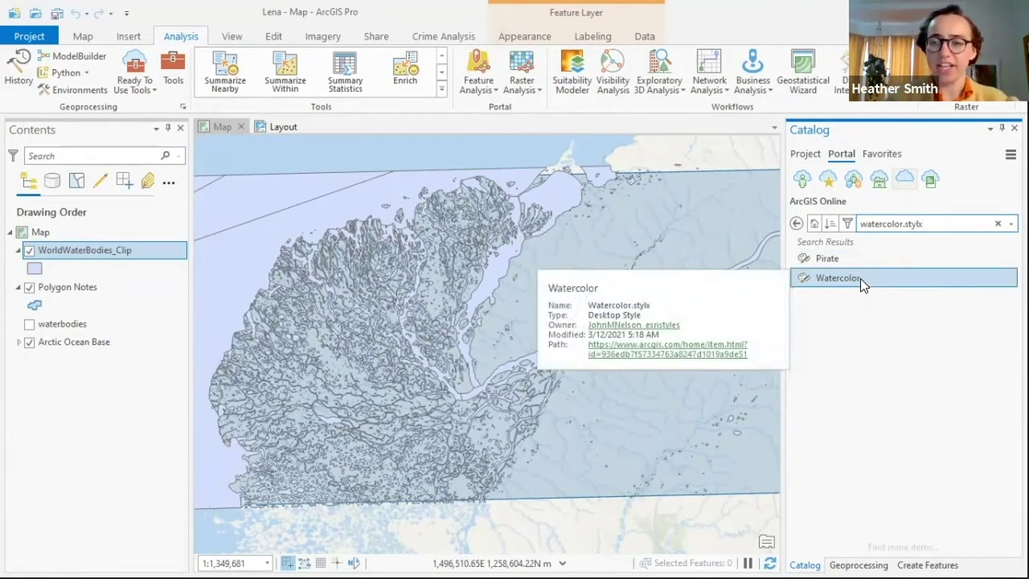
pyautogui.rightClick(860, 278)
pyautogui.click(907, 291)
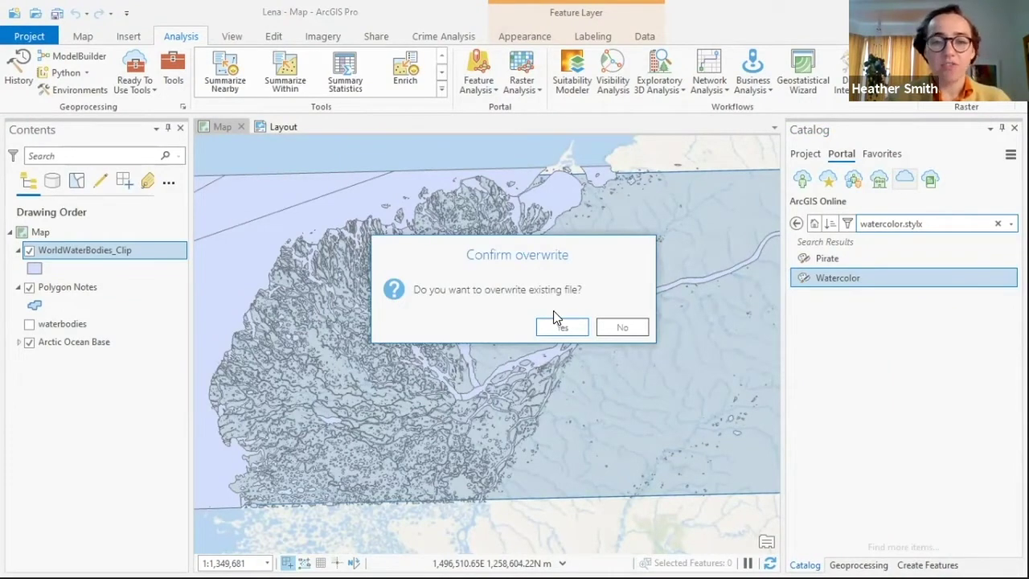
pyautogui.click(623, 329)
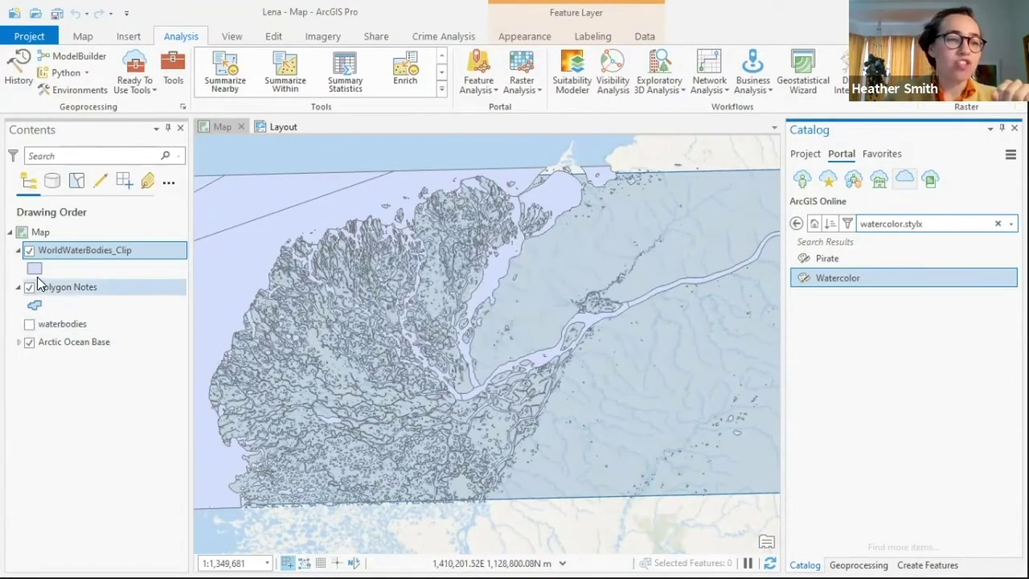
# - Give WorldWaterBodies_Clip the Malachite Green fill from the Watercolor style gallery
pyautogui.click(39, 268)
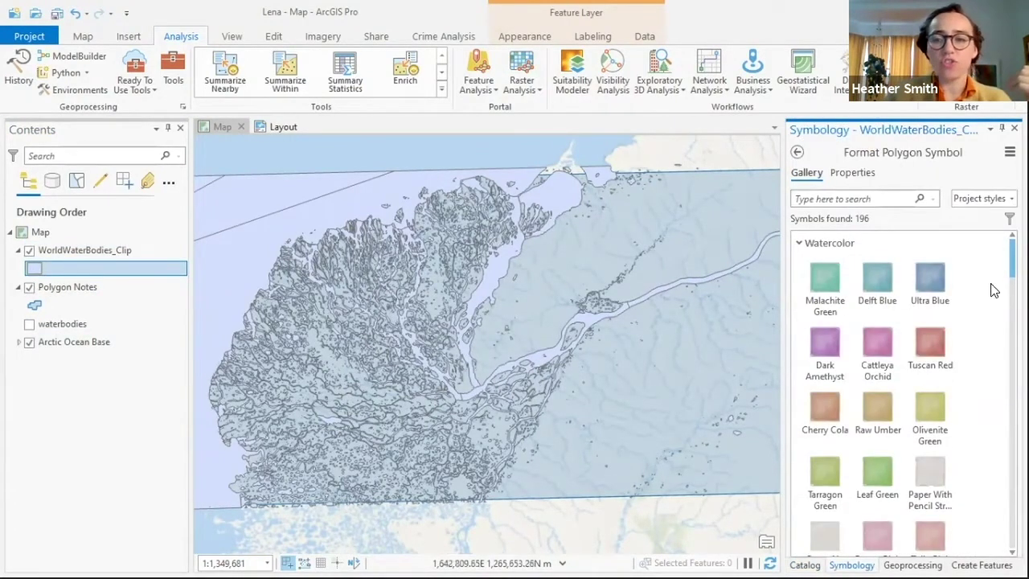
pyautogui.scroll(-1, 931, 430)
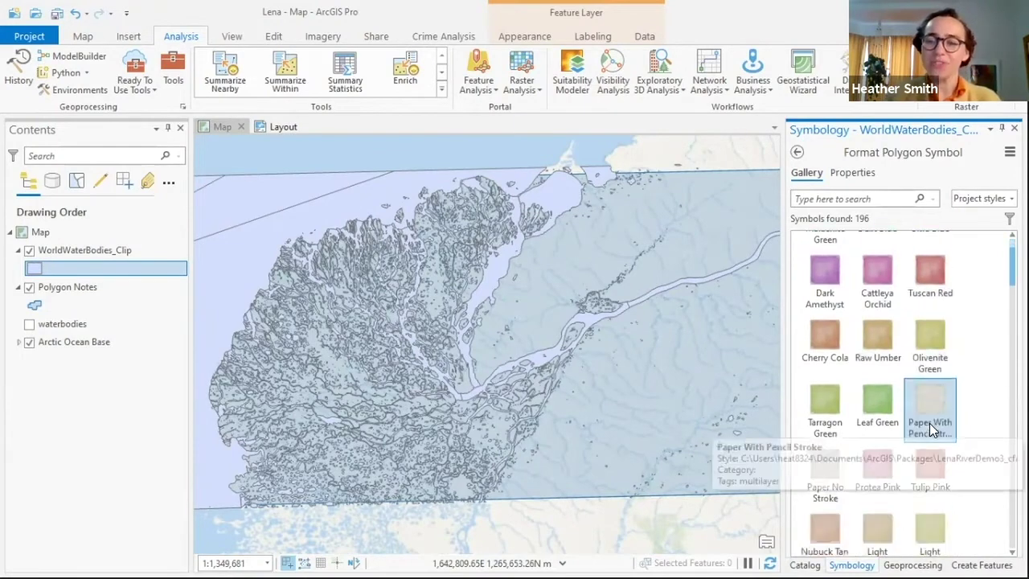
pyautogui.scroll(1, 927, 402)
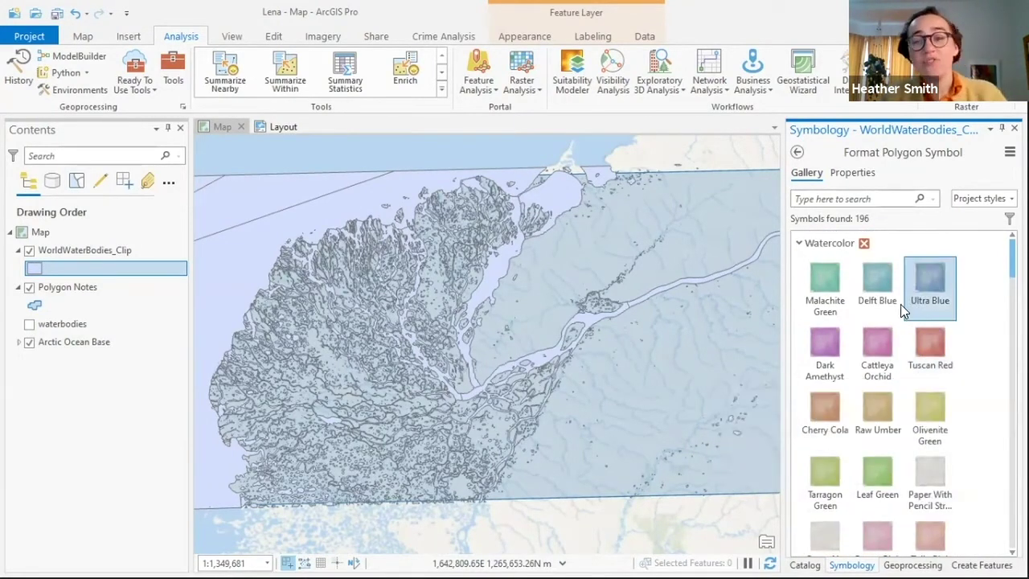
pyautogui.click(833, 283)
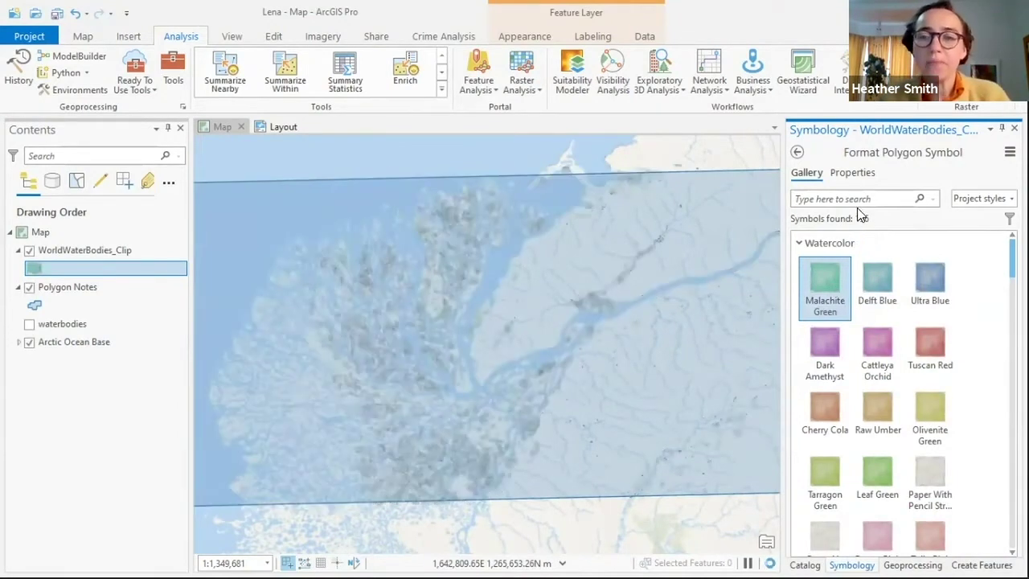
pyautogui.click(855, 173)
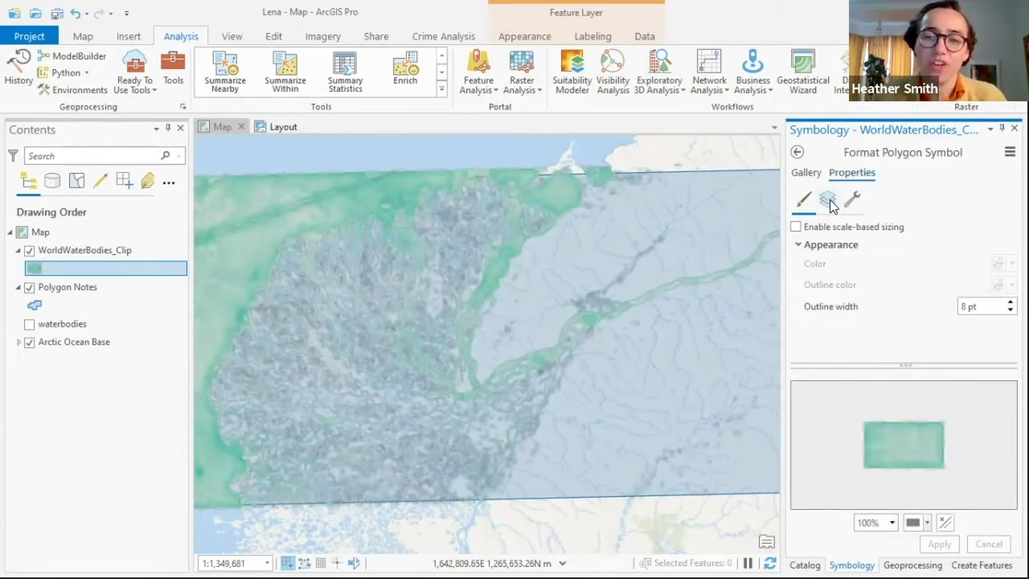
# - Turn off the Gradient stroke, Picture stroke and lower Picture fill layers and apply
pyautogui.click(830, 199)
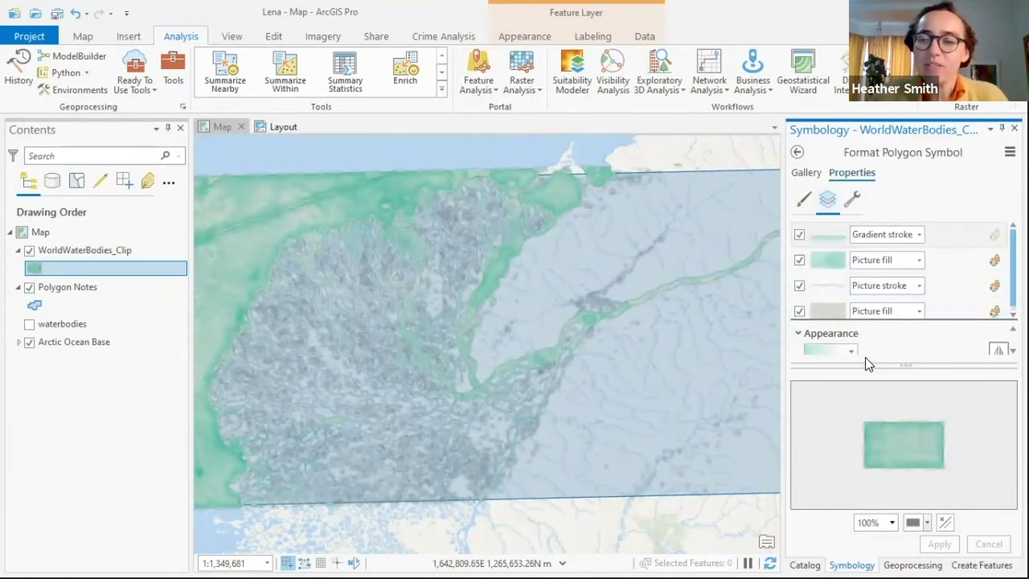
pyautogui.moveTo(869, 364); pyautogui.dragTo(885, 519)
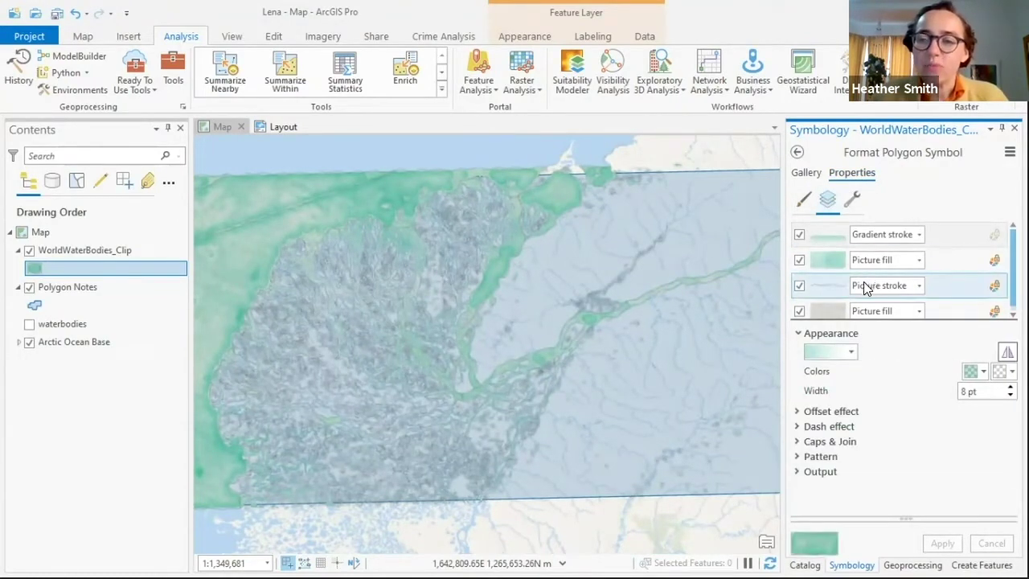
pyautogui.click(799, 238)
pyautogui.click(800, 285)
pyautogui.click(799, 312)
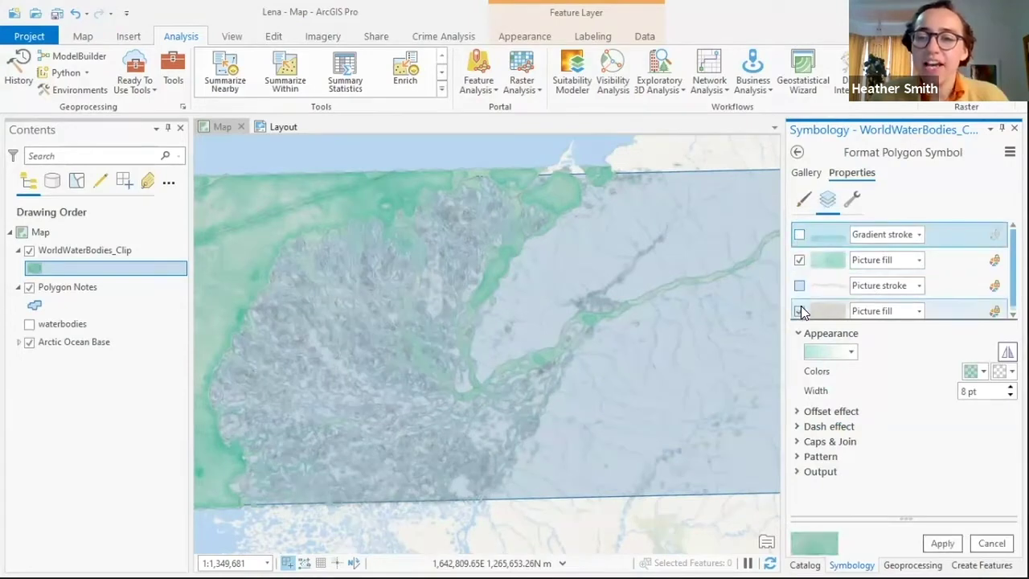
pyautogui.click(838, 267)
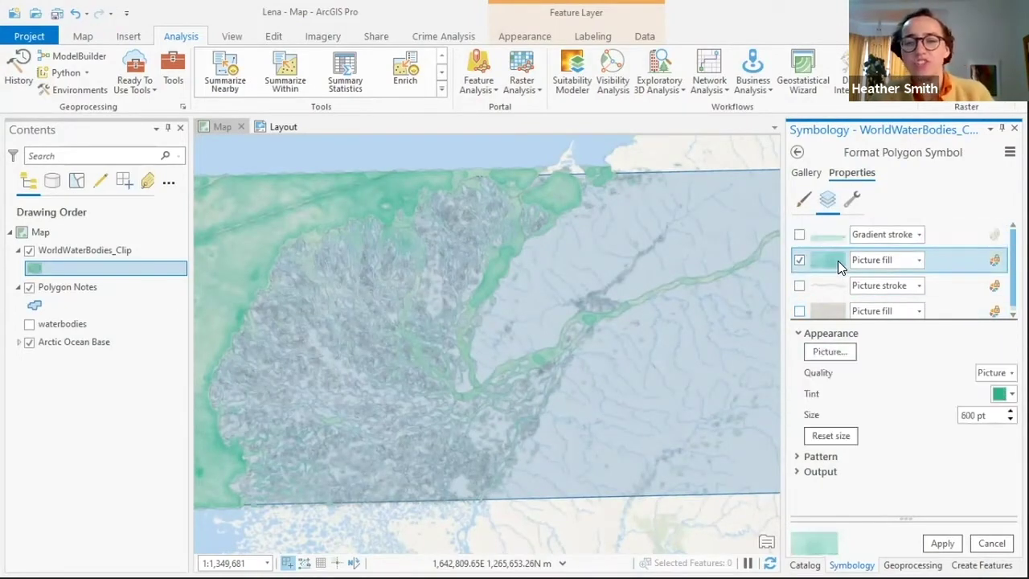
pyautogui.click(937, 545)
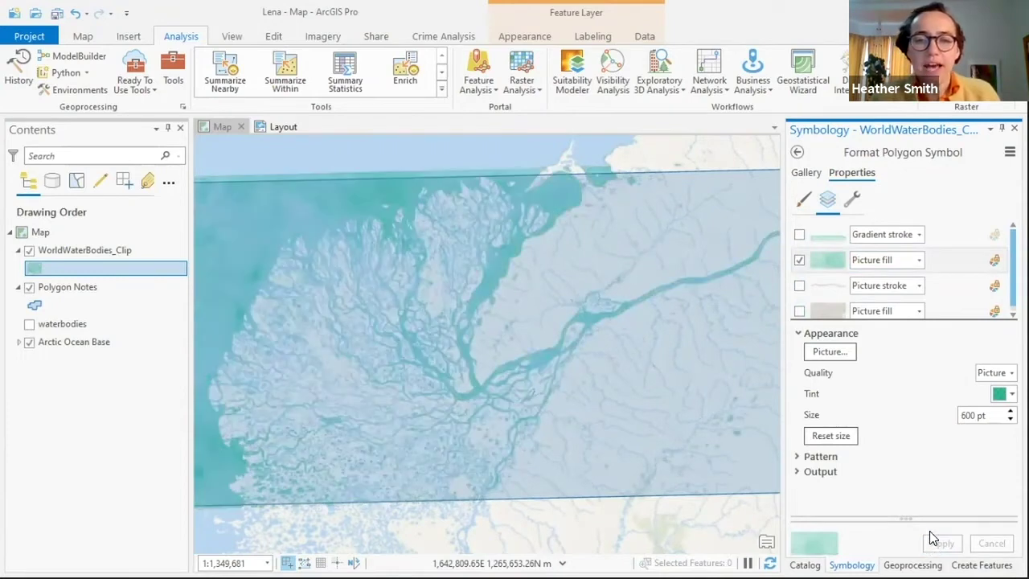
# - Tint the remaining picture fill white, apply it, and hide the Arctic Ocean Base basemap
pyautogui.click(1003, 394)
pyautogui.click(847, 204)
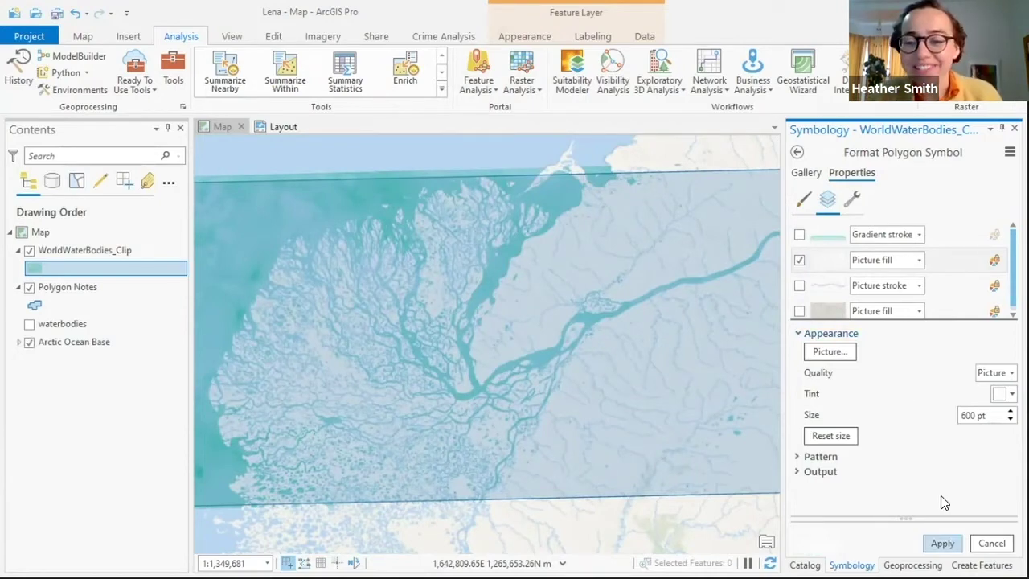
pyautogui.click(942, 543)
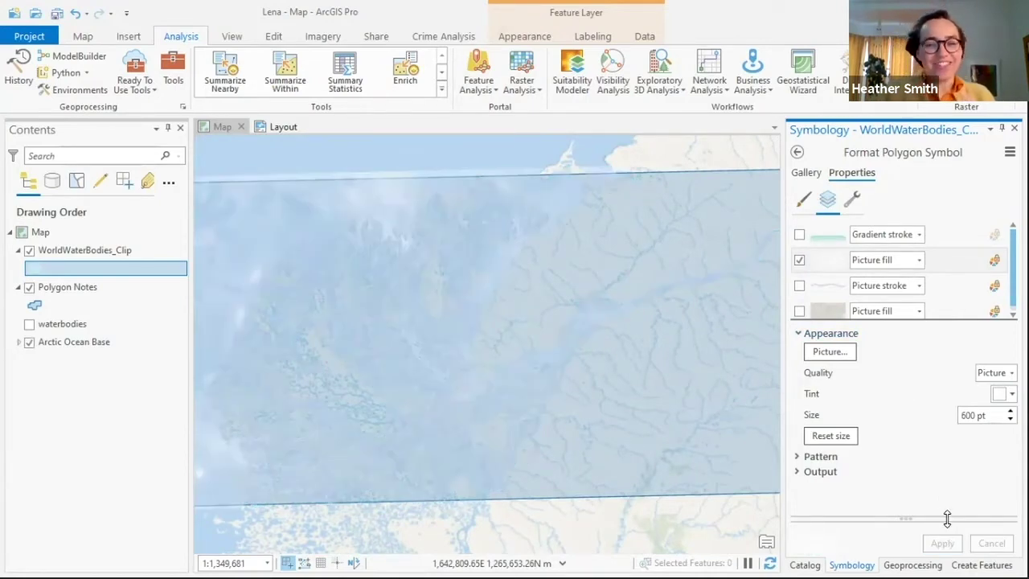
pyautogui.click(29, 342)
# - Fill the Polygon Notes rectangle dark navy blue and open the WorldWaterBodies_Clip symbol settings
pyautogui.click(37, 304)
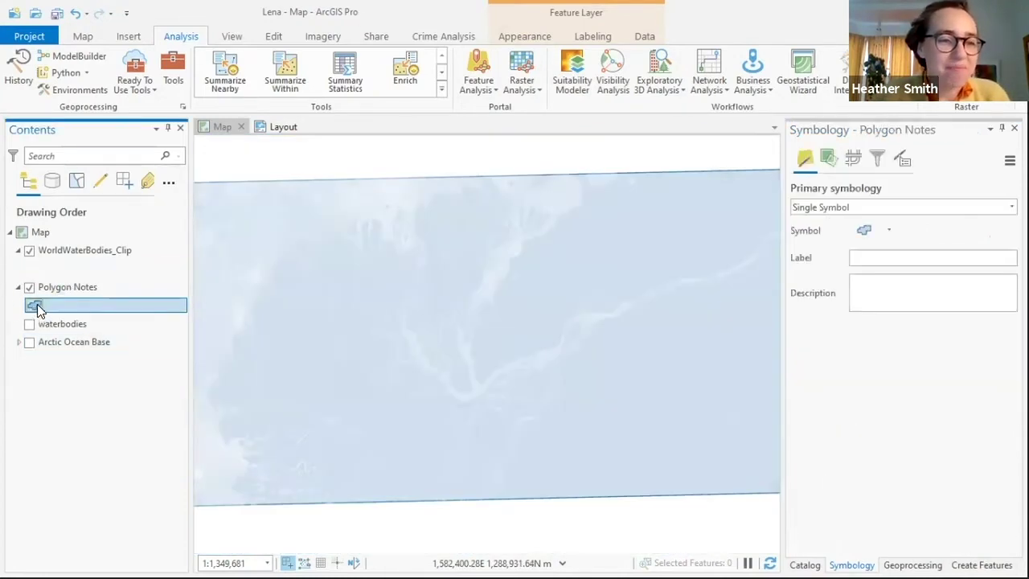
pyautogui.rightClick(37, 304)
pyautogui.click(193, 427)
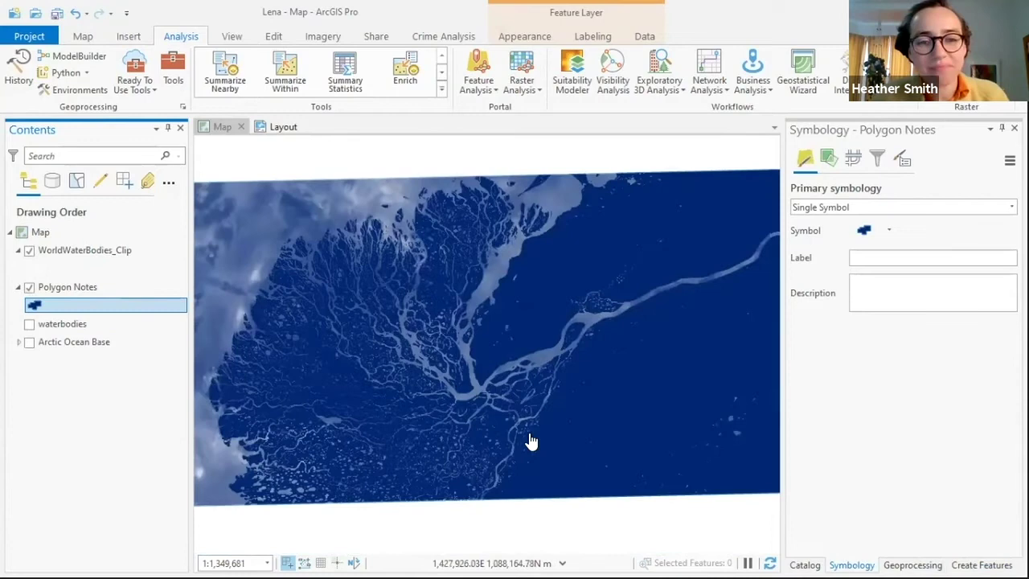
pyautogui.scroll(2, 649, 336)
pyautogui.scroll(4, 650, 329)
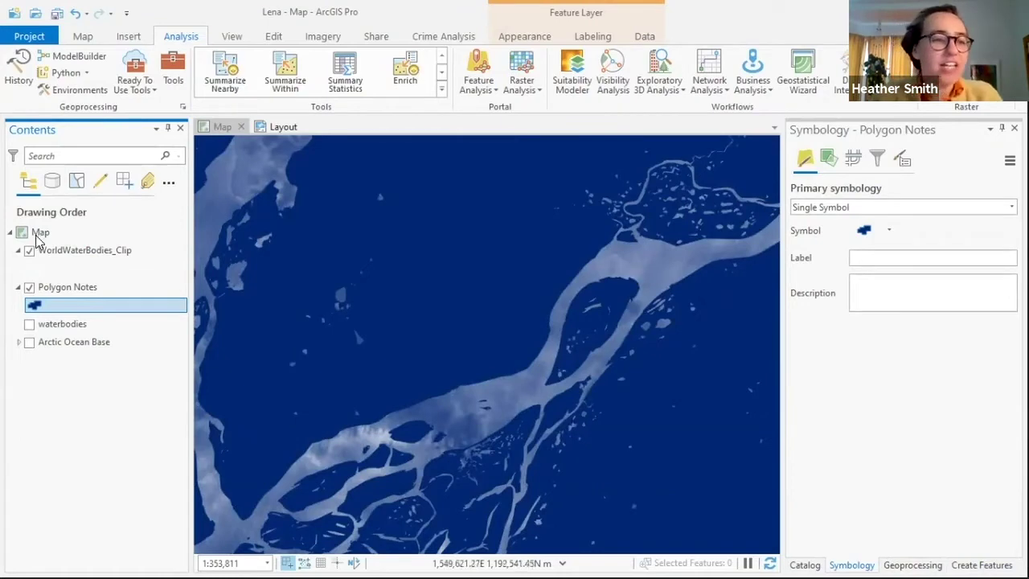
pyautogui.click(34, 268)
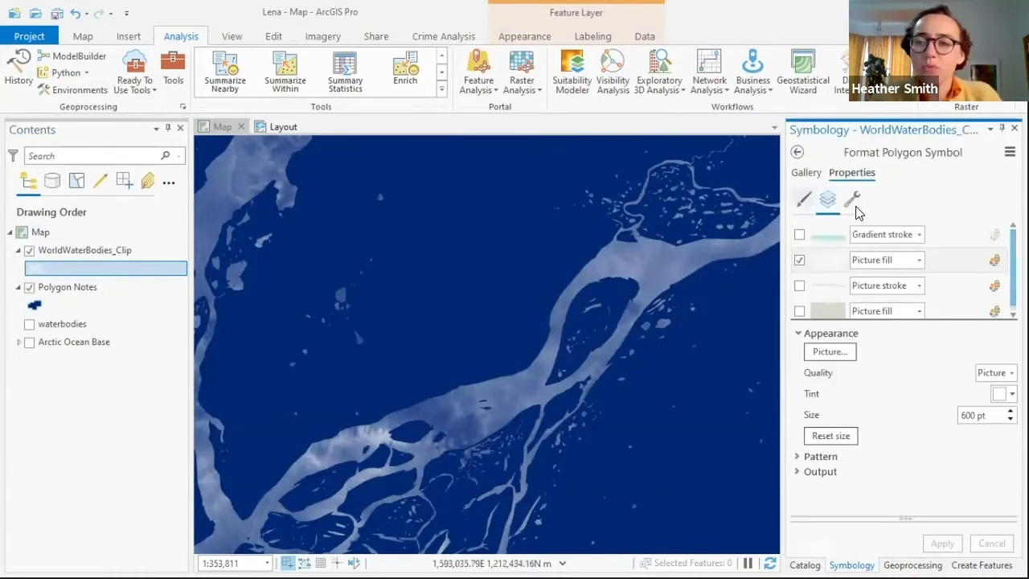
# - Save the white-tinted water symbol to the Favorites style as 'ice', then zoom out over the delta
pyautogui.click(1010, 152)
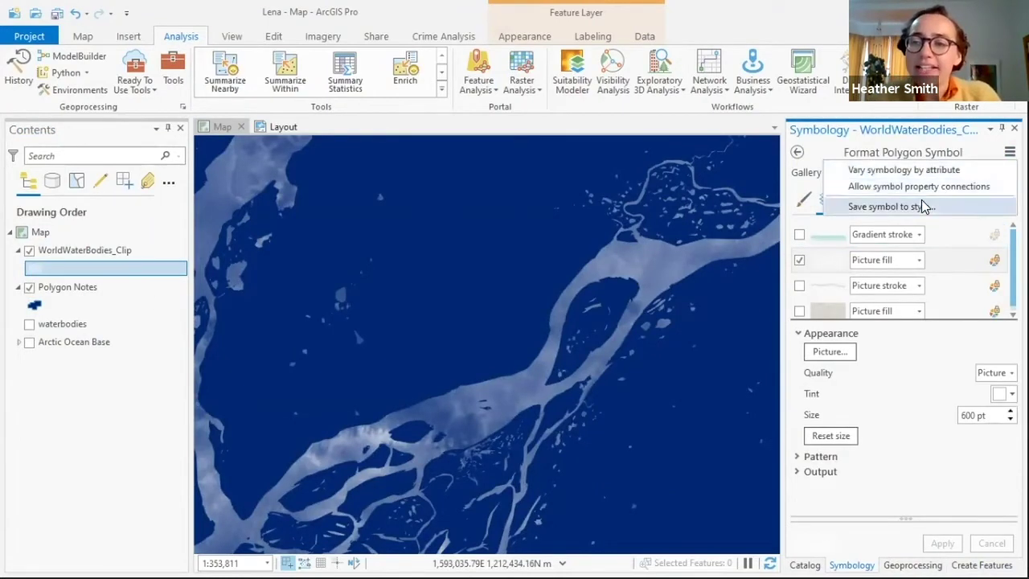
pyautogui.click(856, 204)
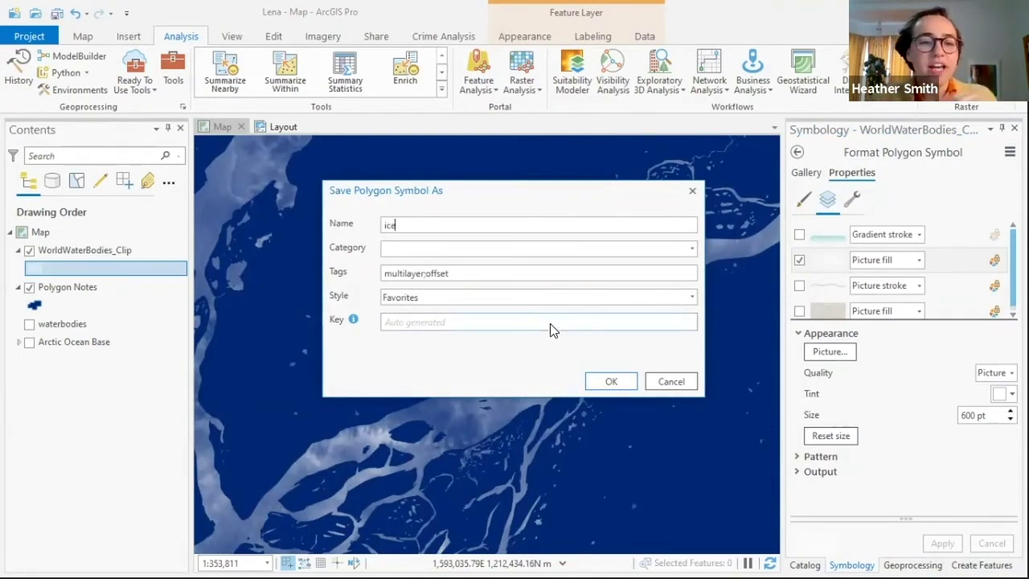
pyautogui.click(611, 382)
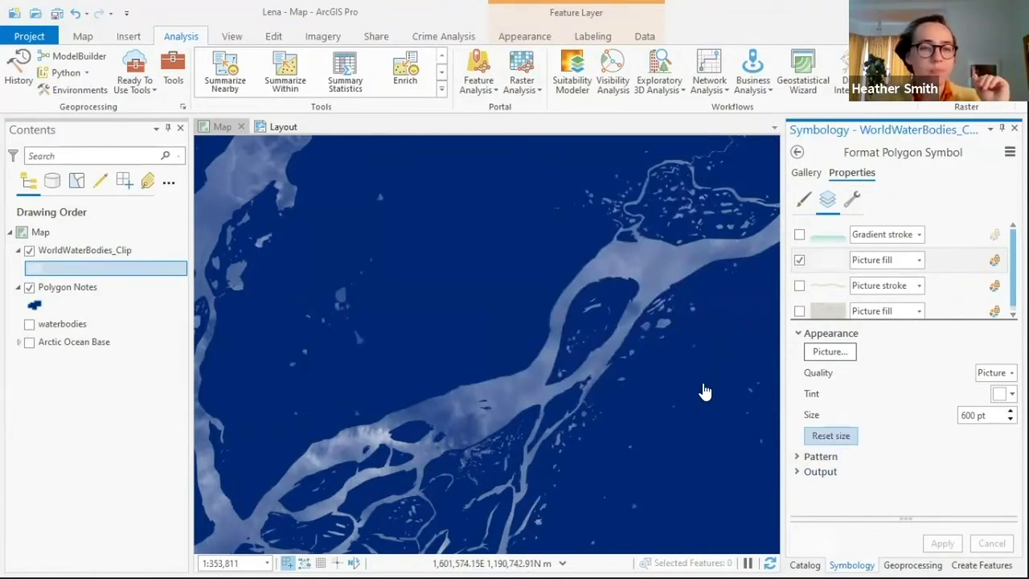
pyautogui.scroll(-3, 654, 361)
pyautogui.moveTo(680, 378); pyautogui.dragTo(407, 371)
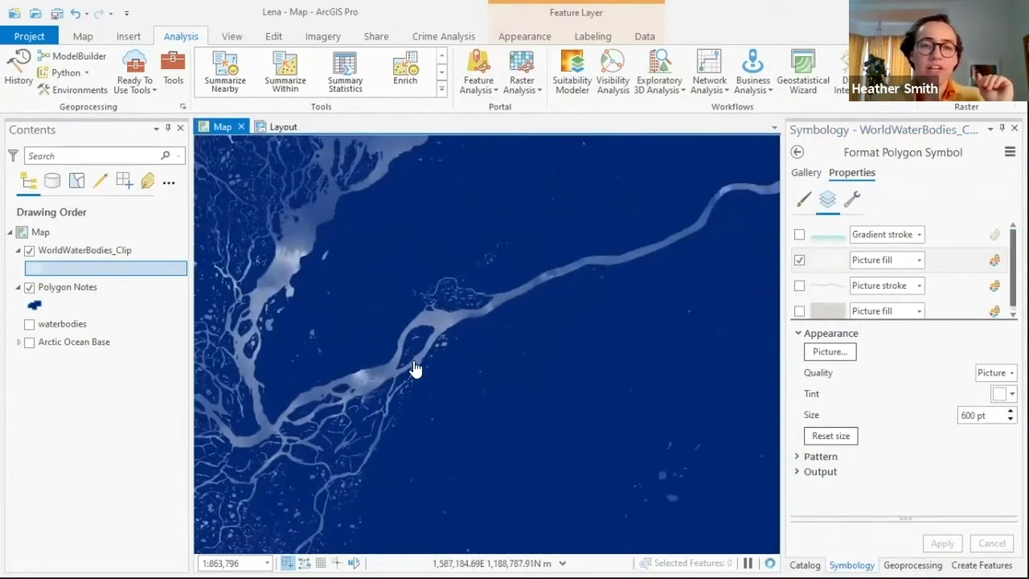
pyautogui.scroll(-2, 520, 338)
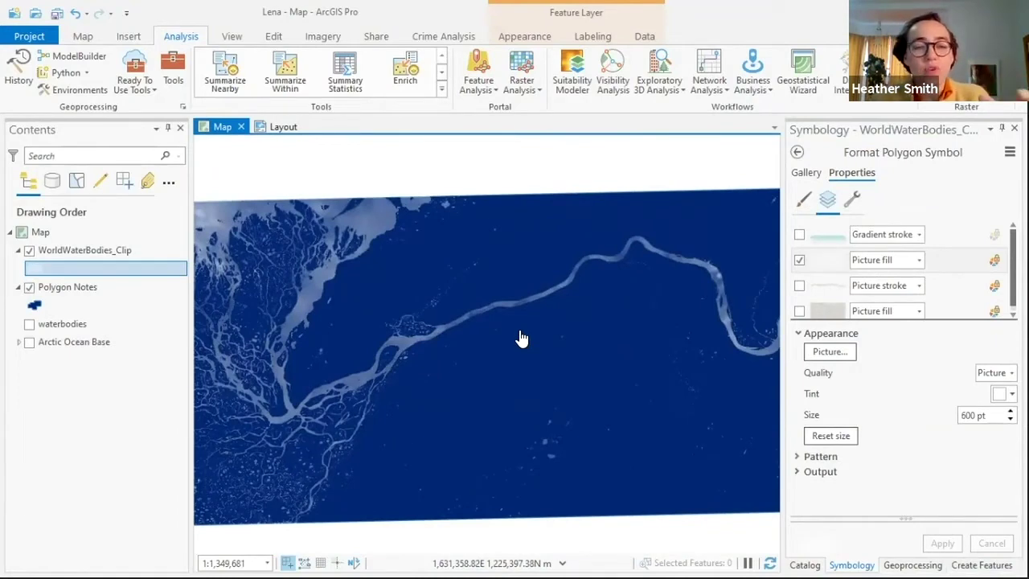
# - Add the Text Map Notes 1:250,000 layer template and expand its Notes sublayer in Contents
pyautogui.click(138, 36)
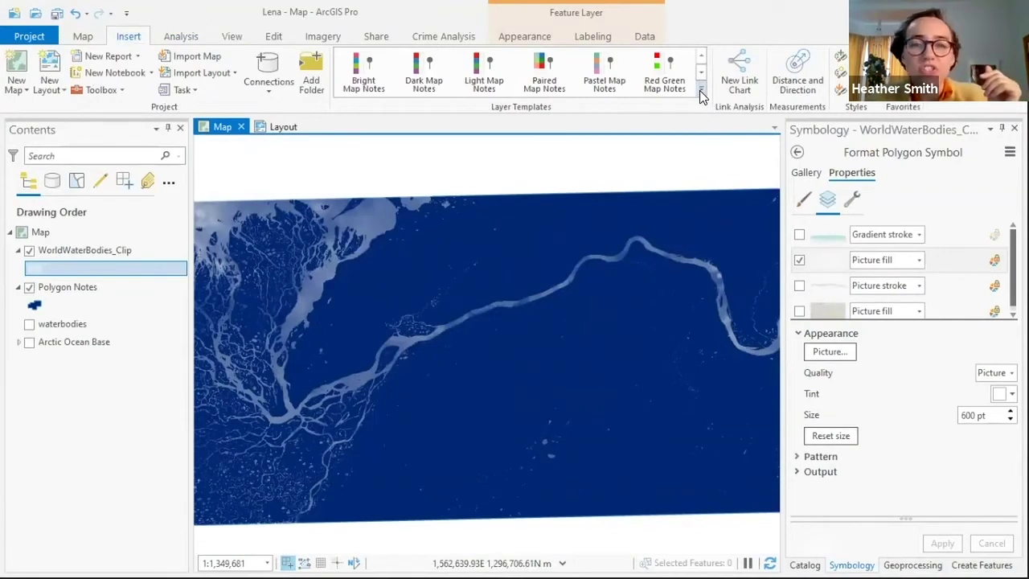
pyautogui.click(701, 90)
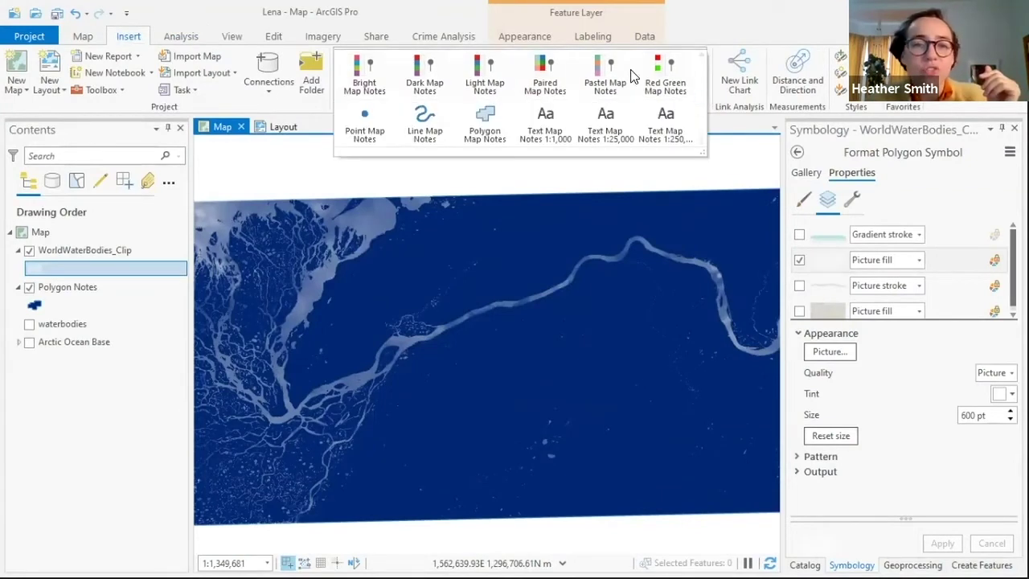
pyautogui.click(659, 120)
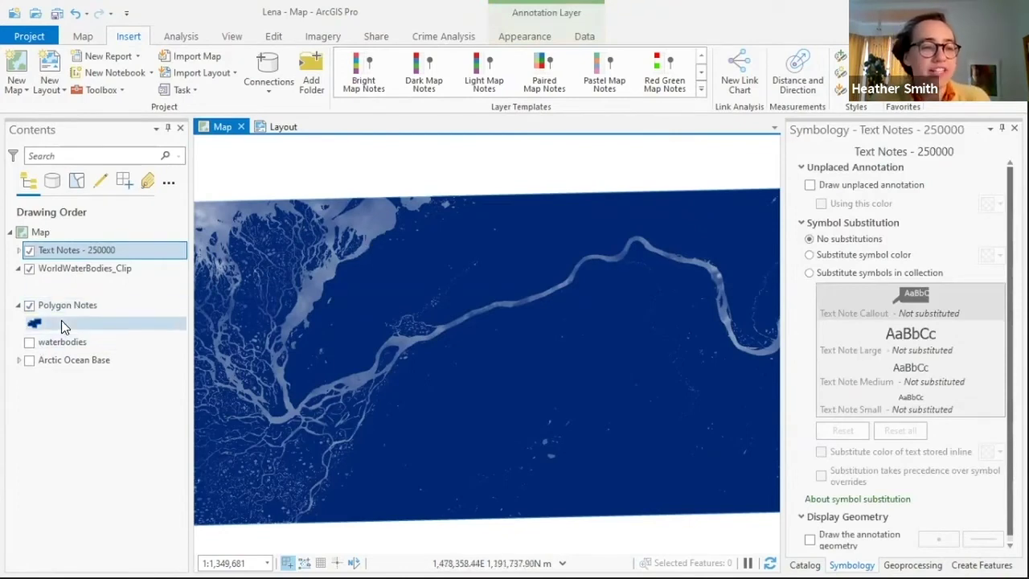
pyautogui.click(18, 250)
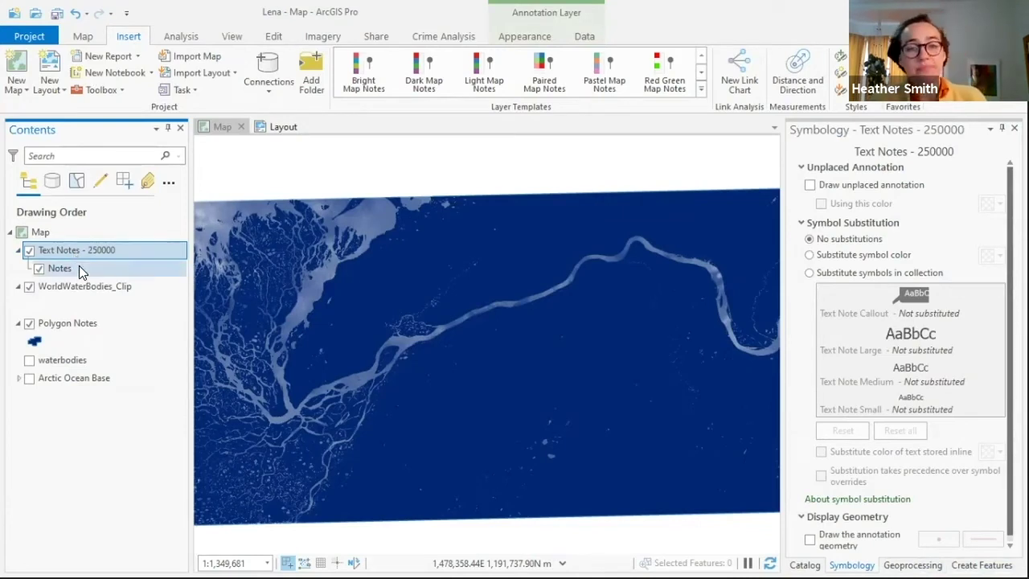
# - Draw a curved 'Lena River' note with the Text Note Large template along the river channel
pyautogui.click(274, 36)
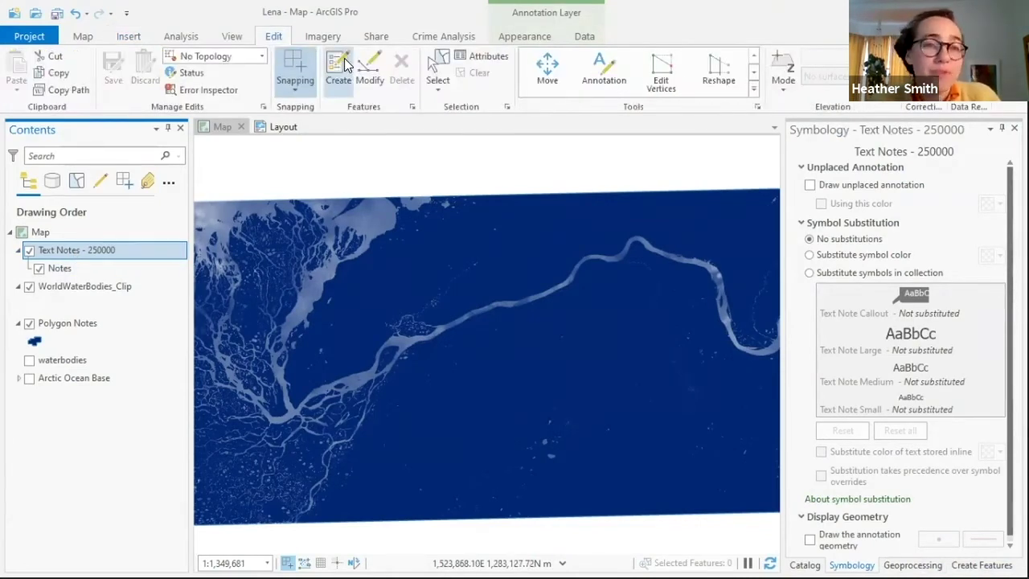
pyautogui.click(338, 73)
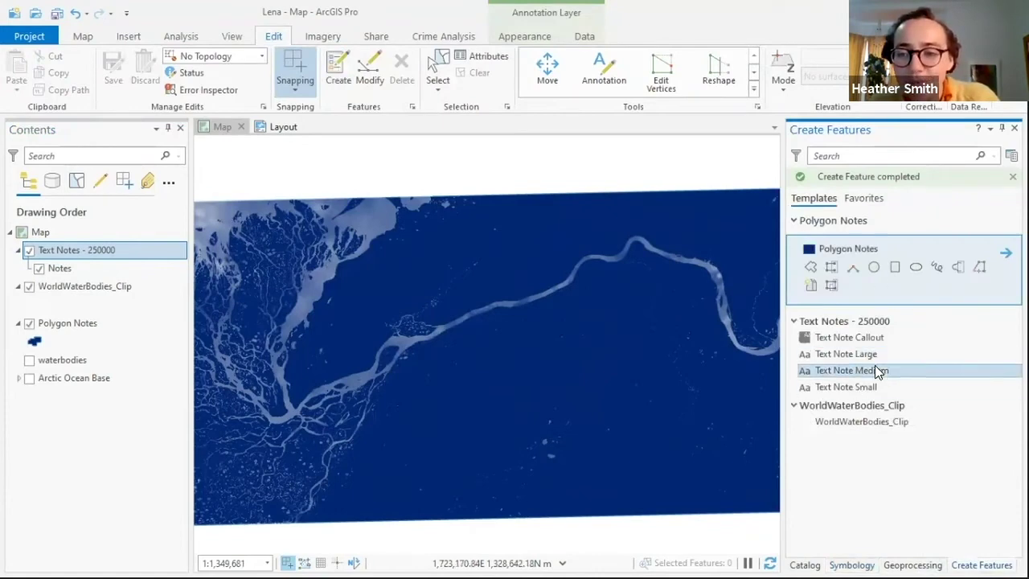
pyautogui.click(886, 356)
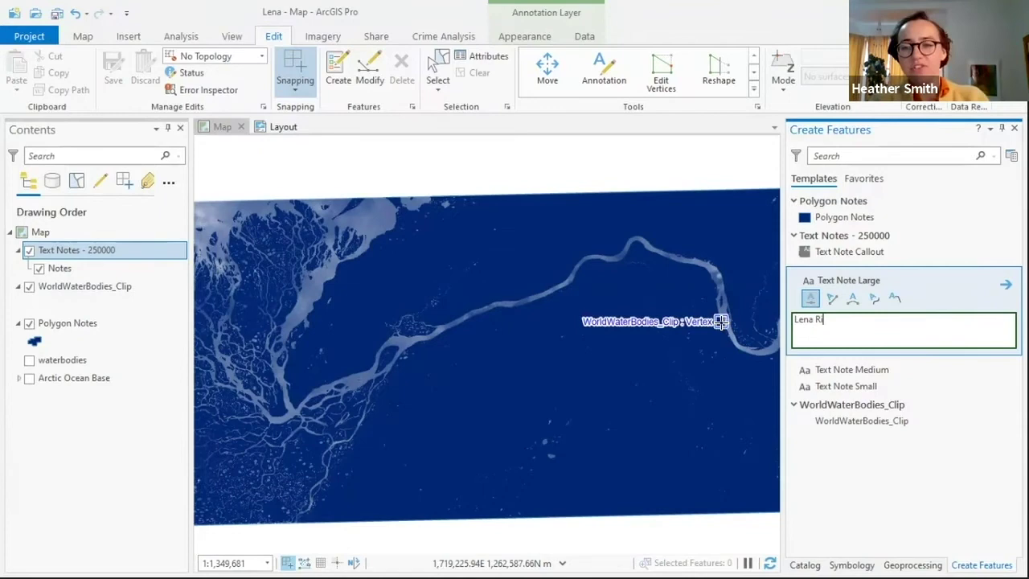
pyautogui.click(854, 298)
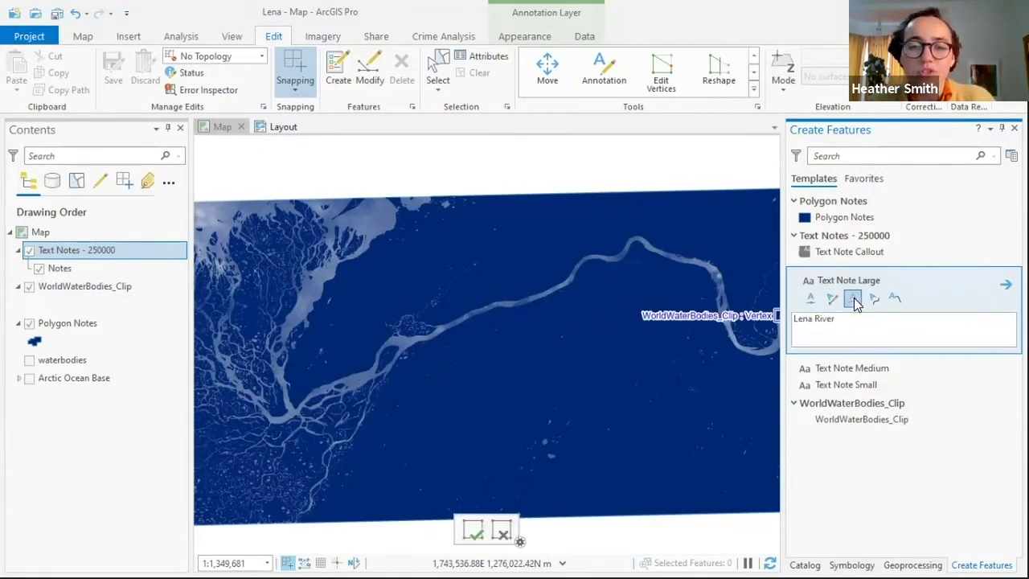
pyautogui.click(442, 310)
pyautogui.click(451, 303)
pyautogui.click(461, 296)
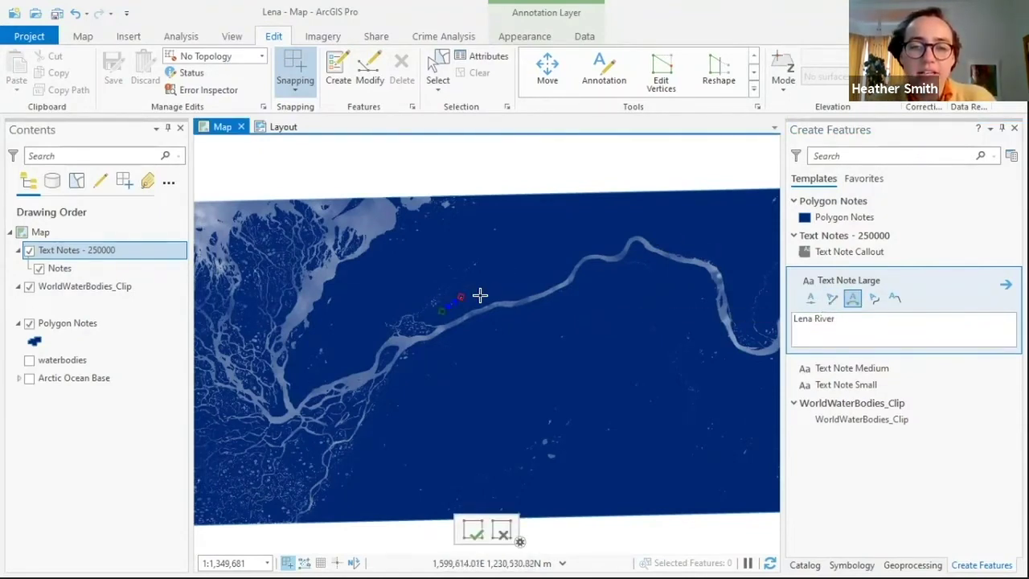
pyautogui.doubleClick(515, 286)
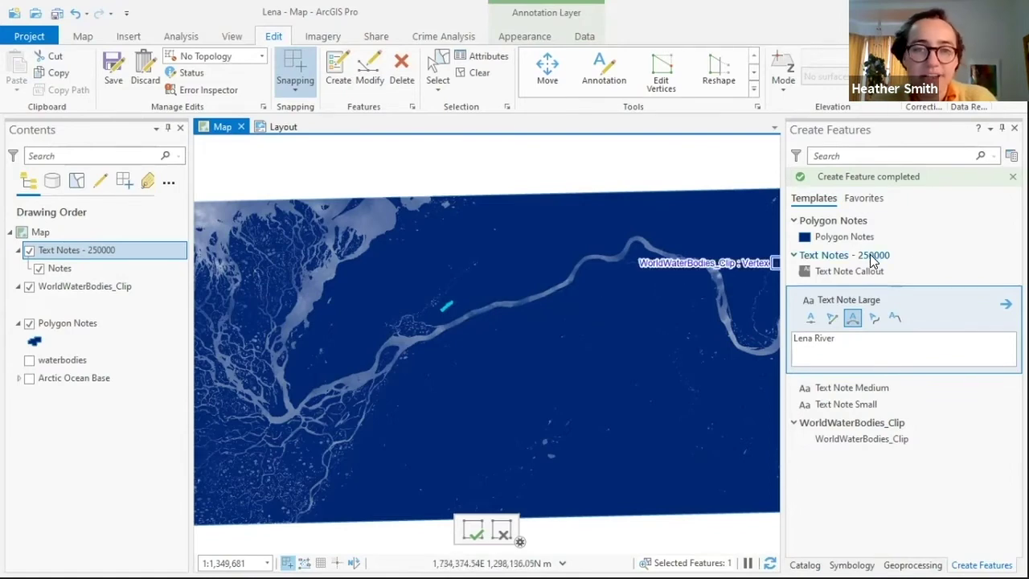
# - Scale the Lena River annotation up so it reads large along the main channel
pyautogui.click(547, 71)
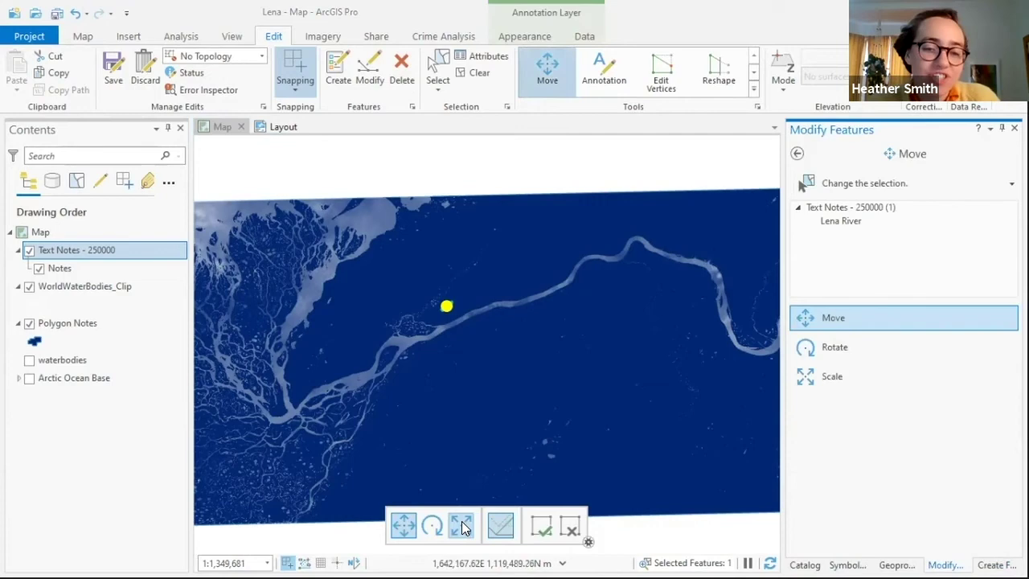
pyautogui.click(463, 526)
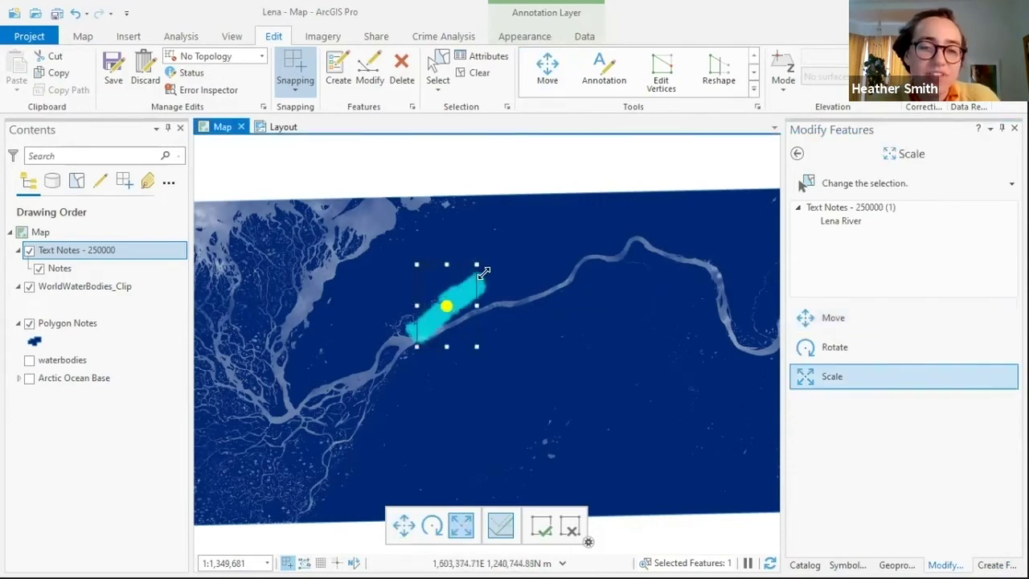
pyautogui.moveTo(483, 272); pyautogui.dragTo(496, 266)
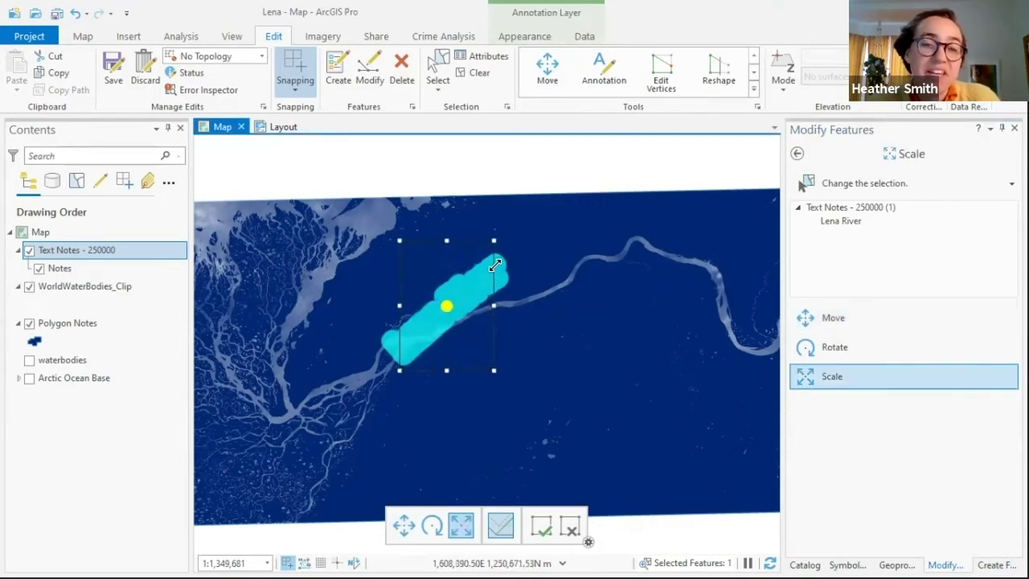
pyautogui.click(547, 526)
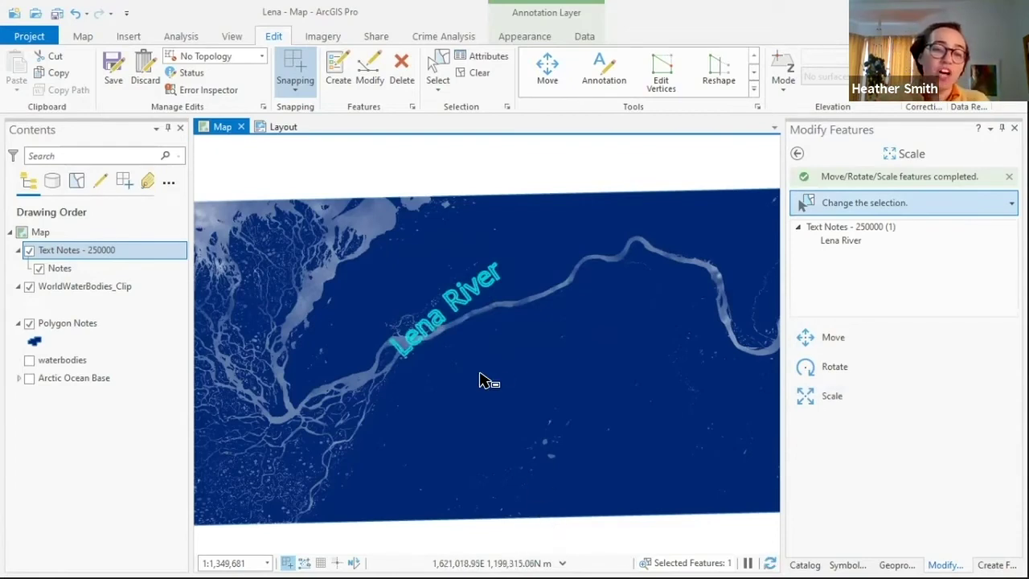
# - Change the Lena River label's font from Tahoma to High Tower Text in the Attributes pane
pyautogui.click(501, 60)
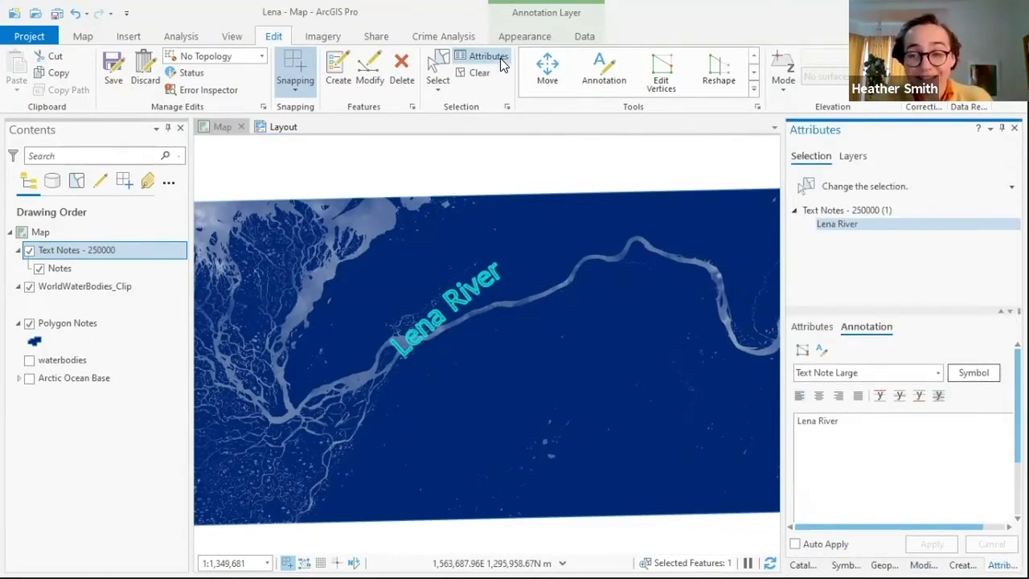
pyautogui.scroll(-3, 875, 508)
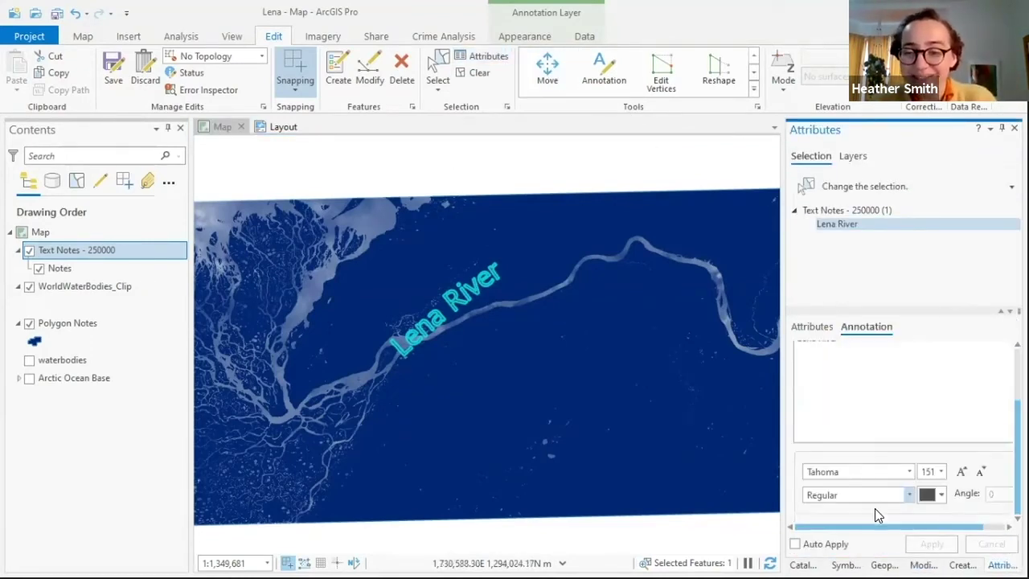
pyautogui.click(909, 475)
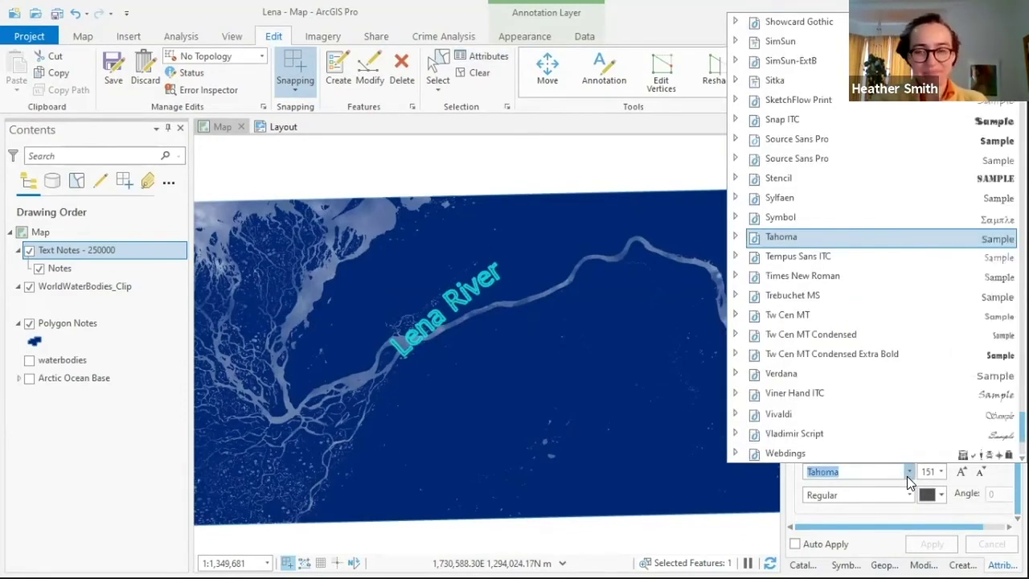
pyautogui.write('High Tower Text')
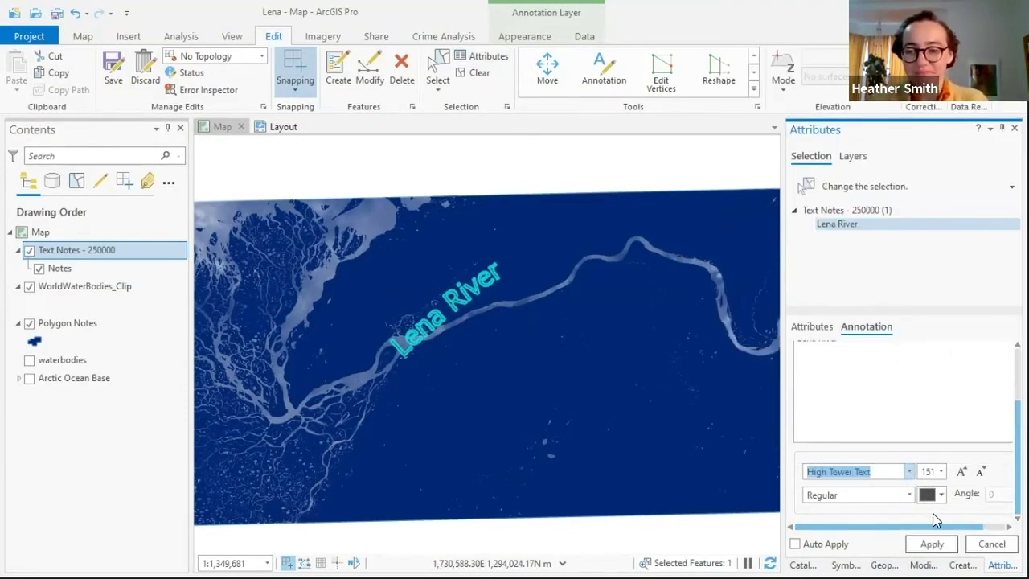
pyautogui.click(932, 544)
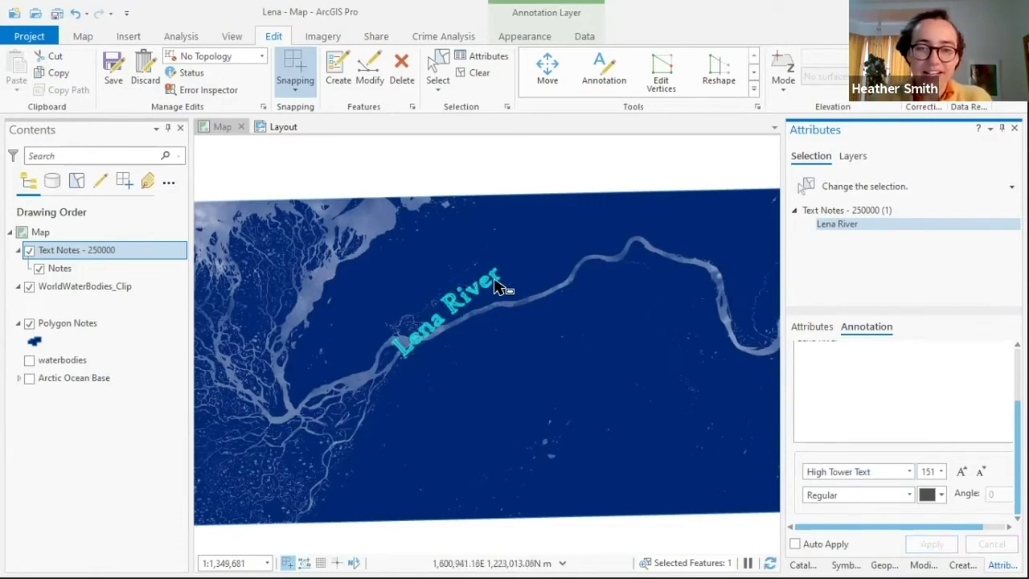
pyautogui.scroll(3, 448, 294)
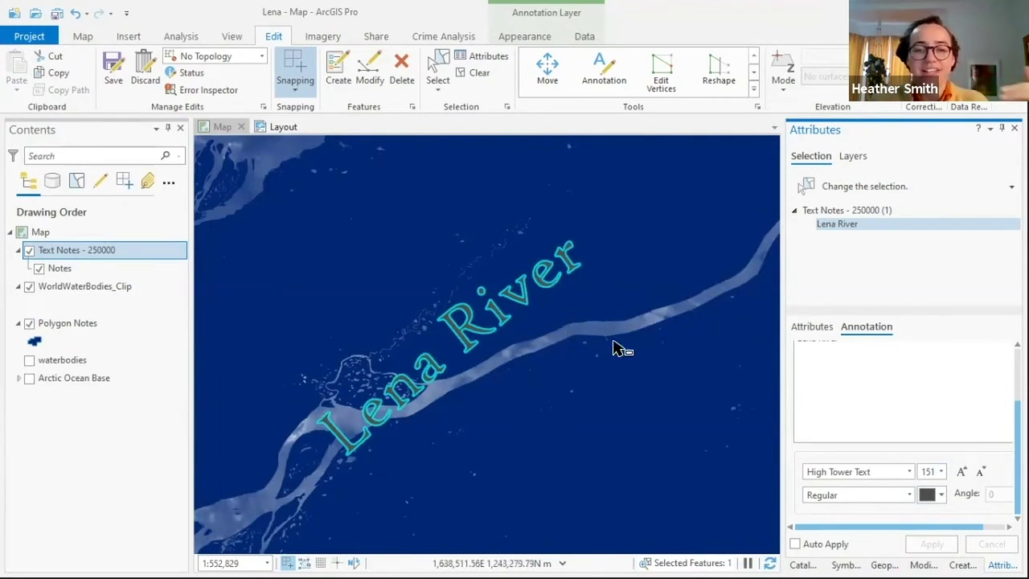
pyautogui.scroll(3, 935, 397)
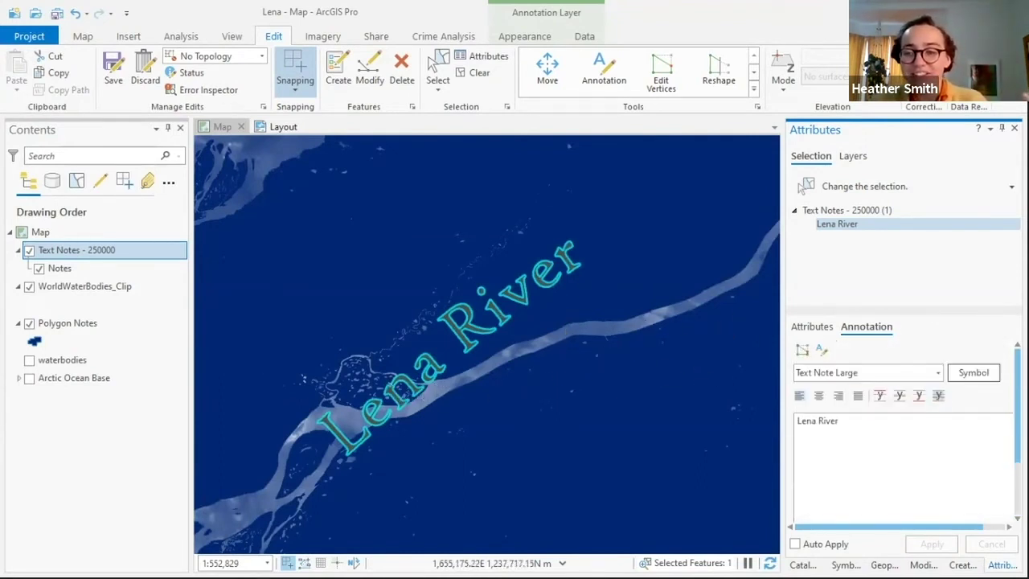
# - Set the Lena River label's text fill to the saved 'ice' polygon symbol from Favorites
pyautogui.click(994, 381)
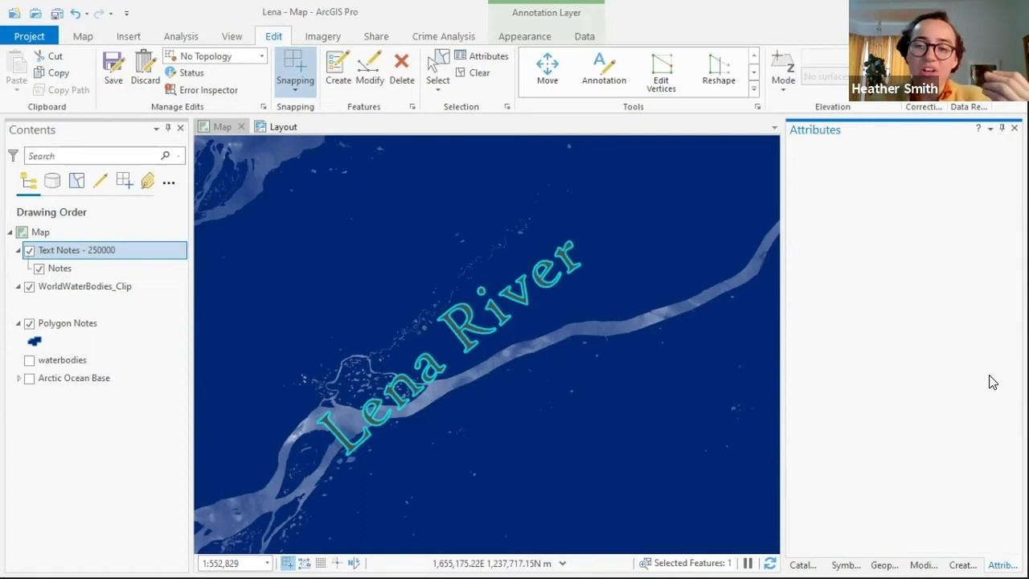
pyautogui.click(846, 237)
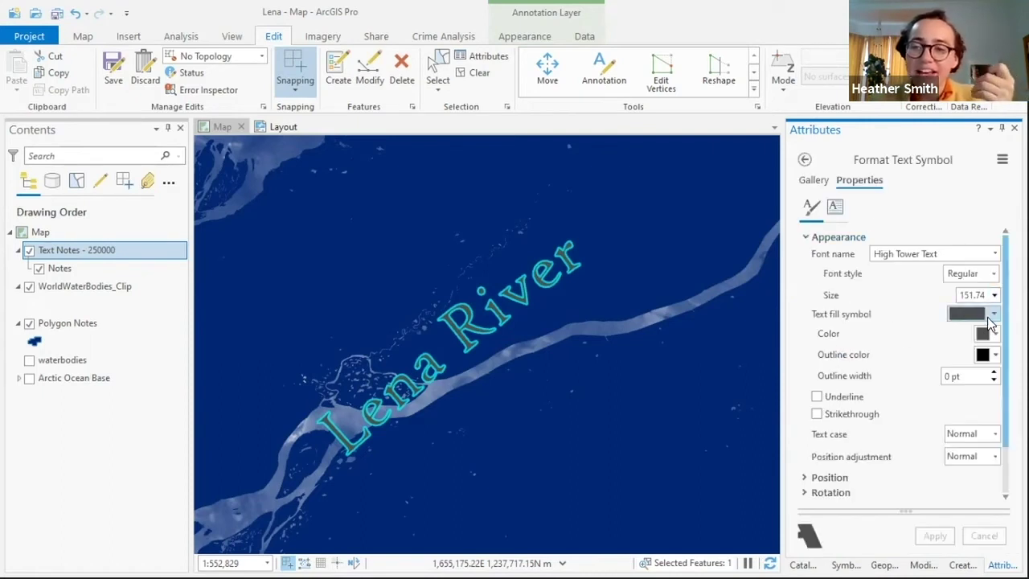
pyautogui.click(994, 315)
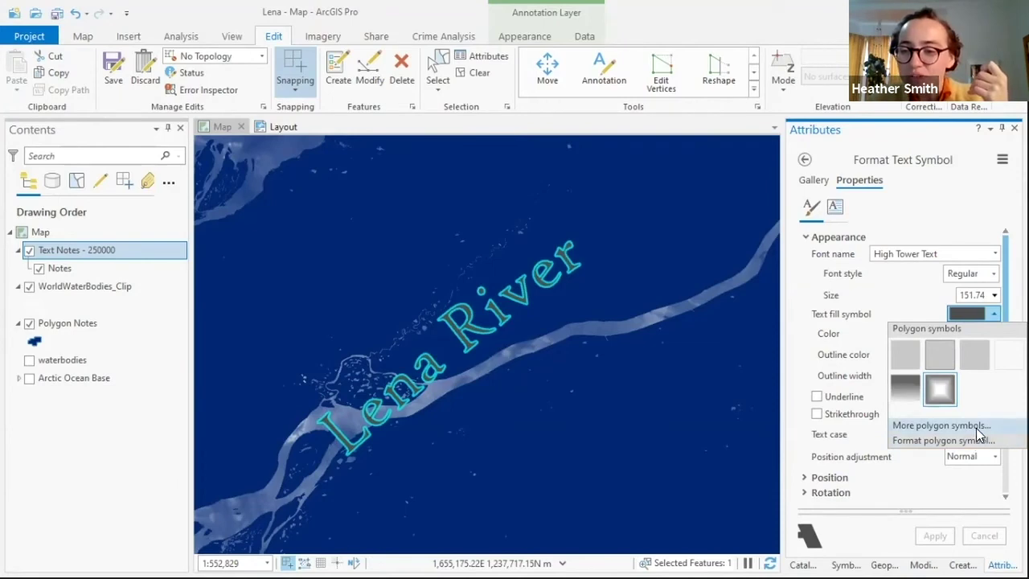
pyautogui.press('Escape')
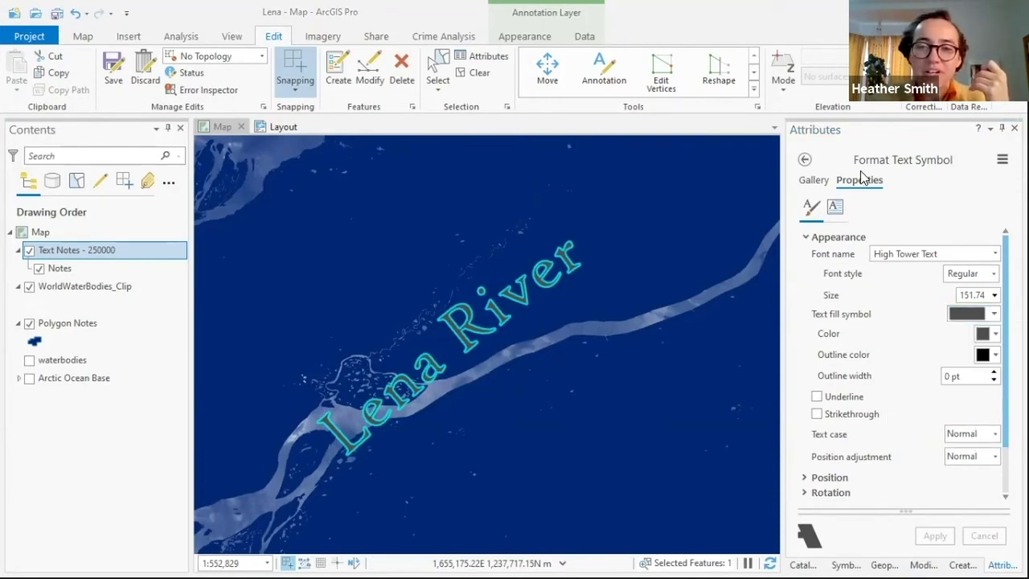
pyautogui.click(967, 314)
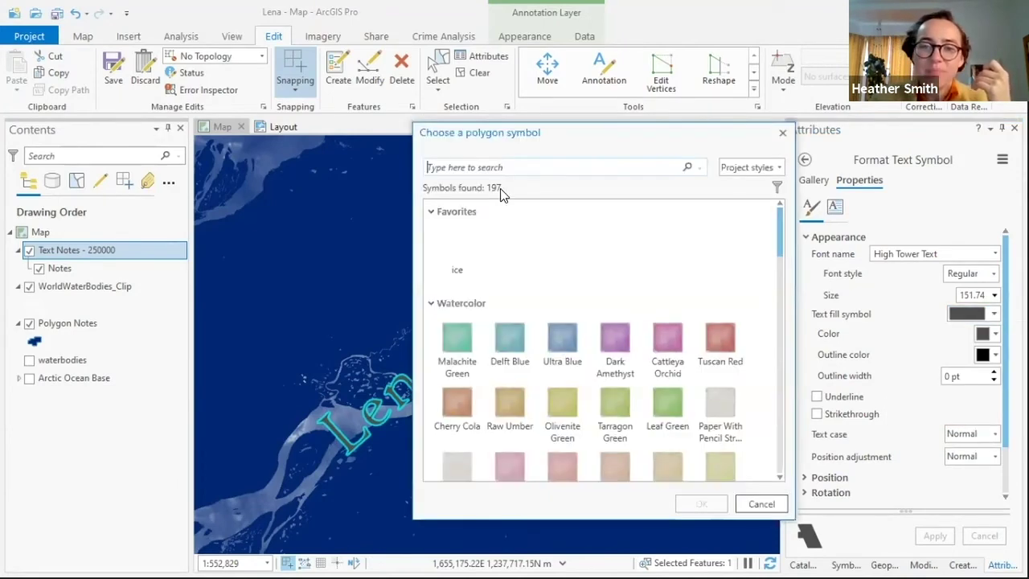
pyautogui.click(456, 244)
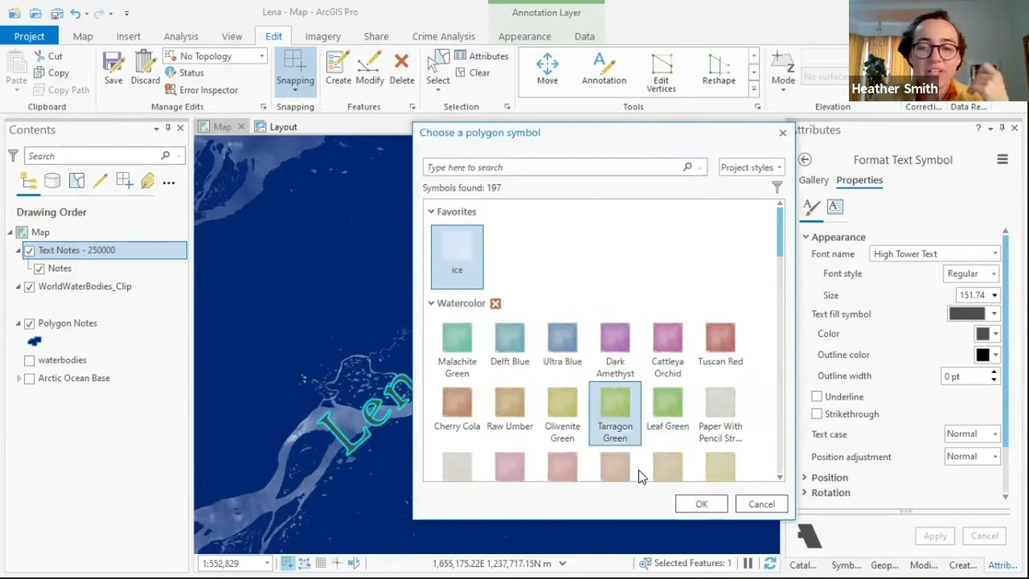
pyautogui.click(699, 507)
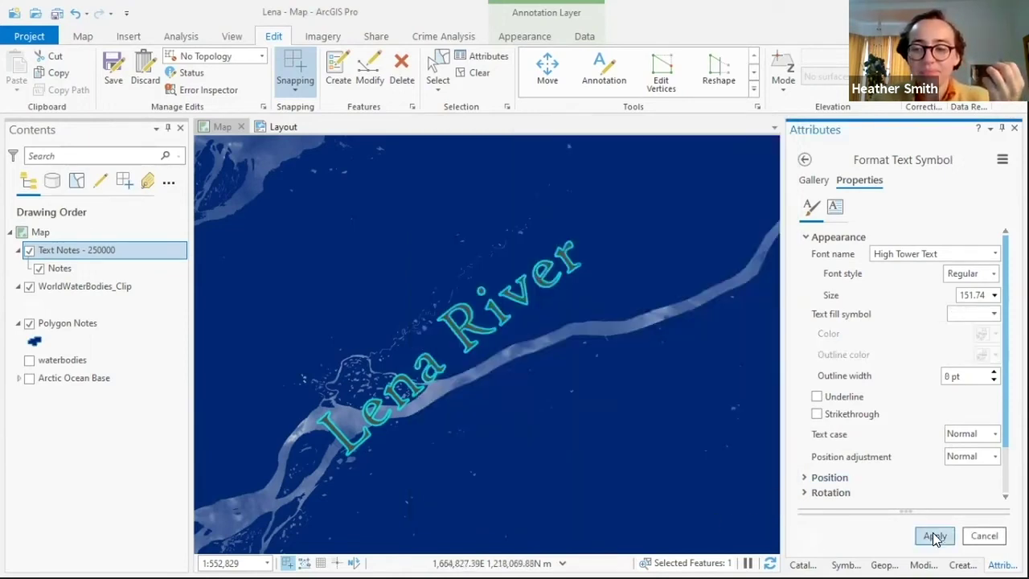
pyautogui.click(935, 537)
pyautogui.click(936, 548)
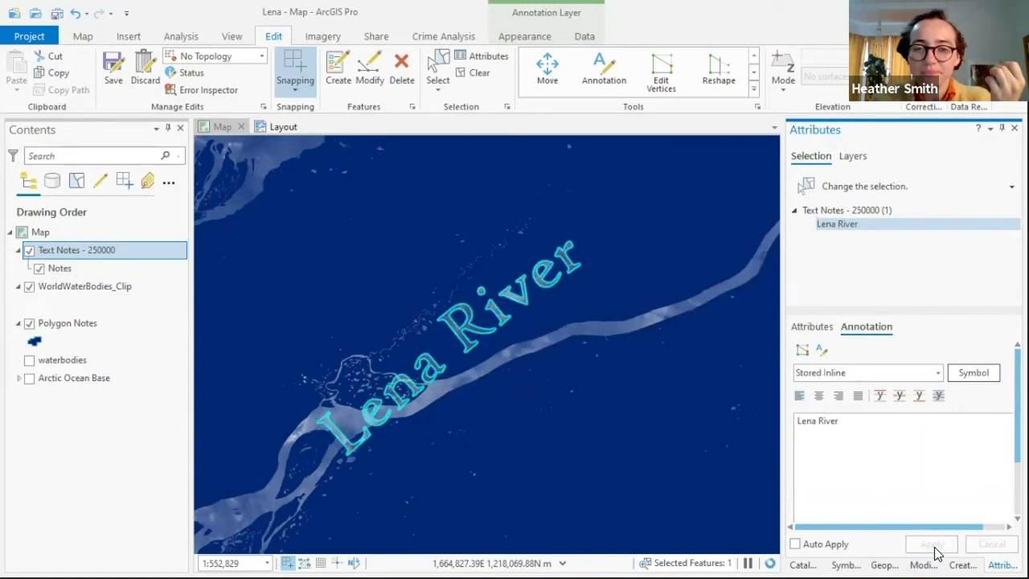
pyautogui.scroll(2, 435, 281)
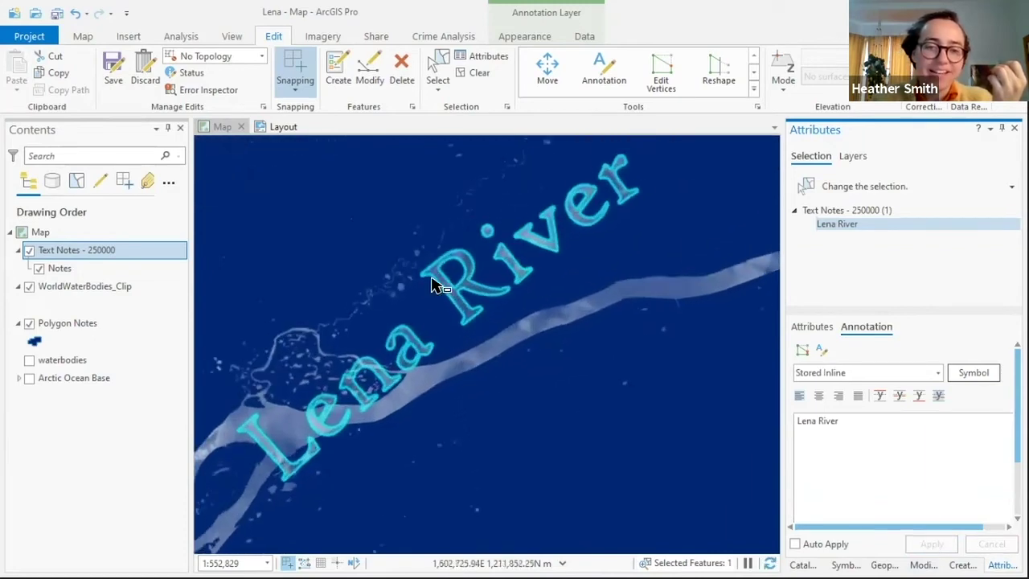
pyautogui.scroll(-3, 435, 281)
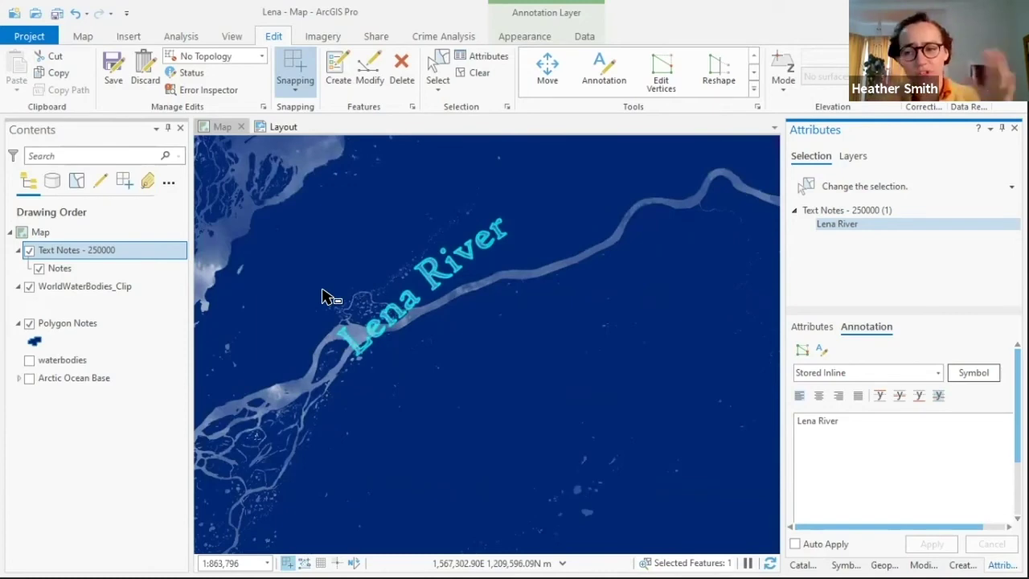
pyautogui.scroll(-3, 414, 257)
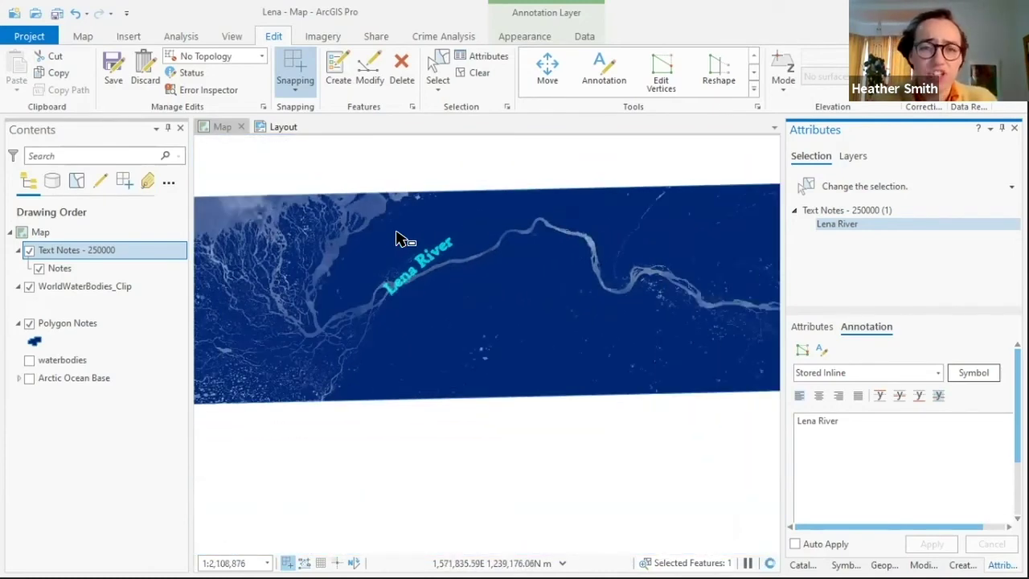
# - Edit the Lena River label's baseline vertices and delete the end vertex
pyautogui.click(674, 74)
pyautogui.scroll(-2, 563, 241)
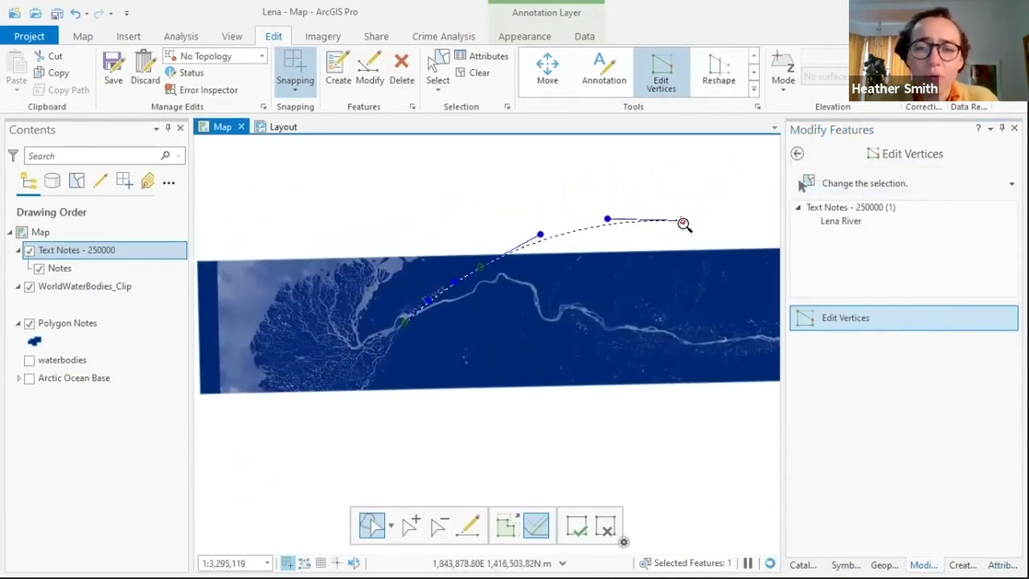
pyautogui.scroll(1, 684, 224)
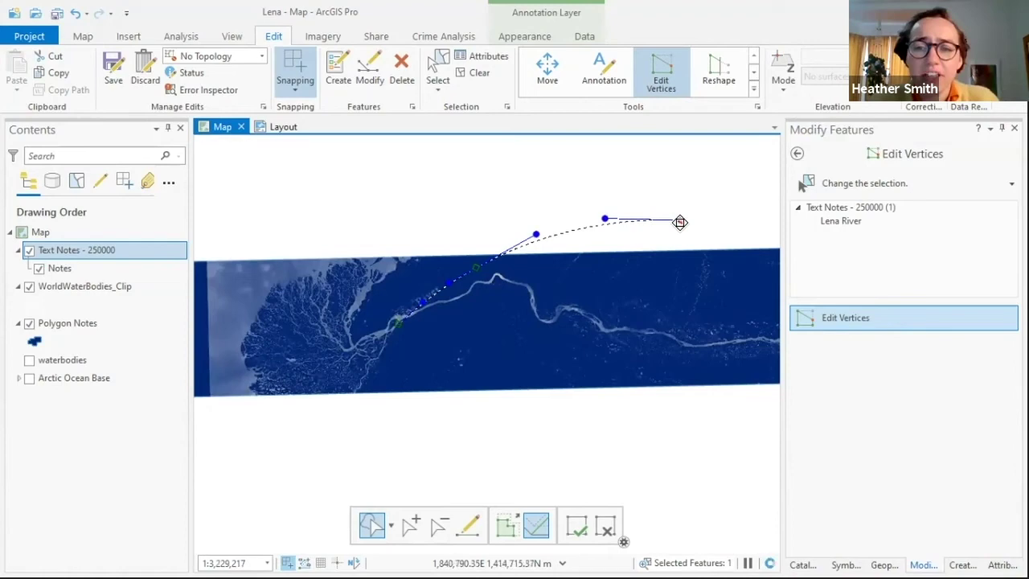
pyautogui.scroll(4, 683, 225)
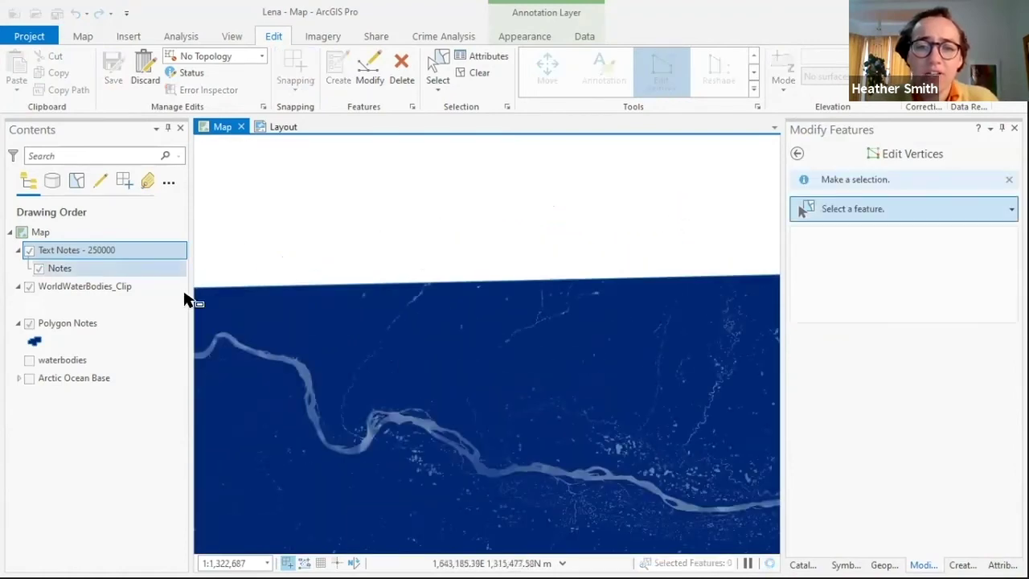
pyautogui.moveTo(760, 330); pyautogui.dragTo(593, 382)
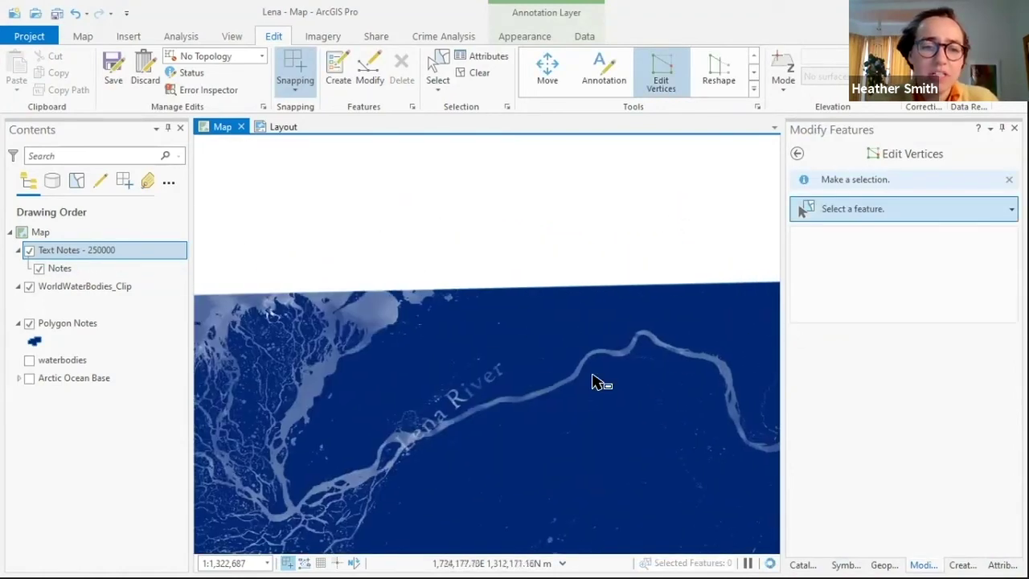
pyautogui.click(451, 396)
pyautogui.scroll(-4, 545, 287)
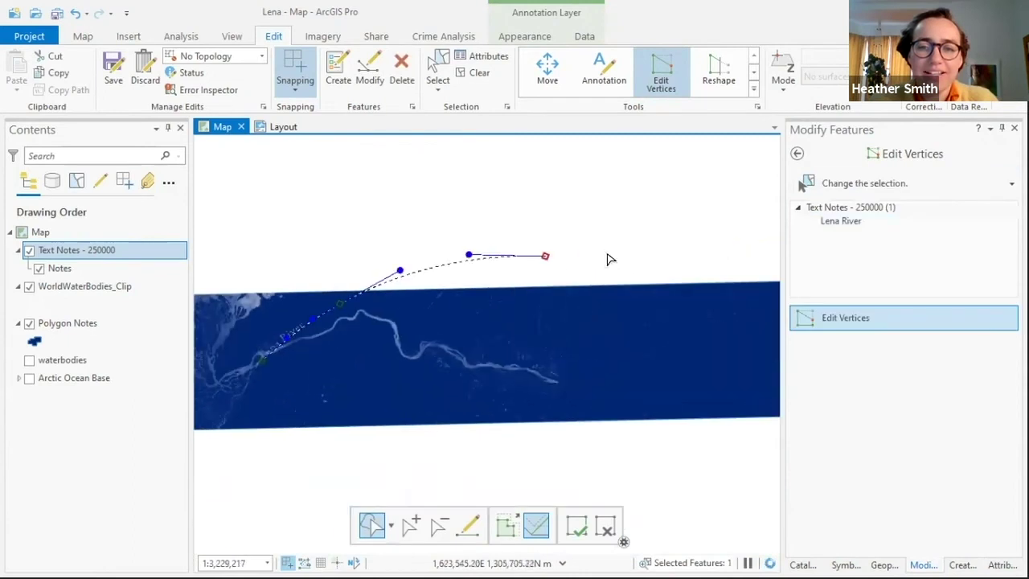
pyautogui.rightClick(545, 259)
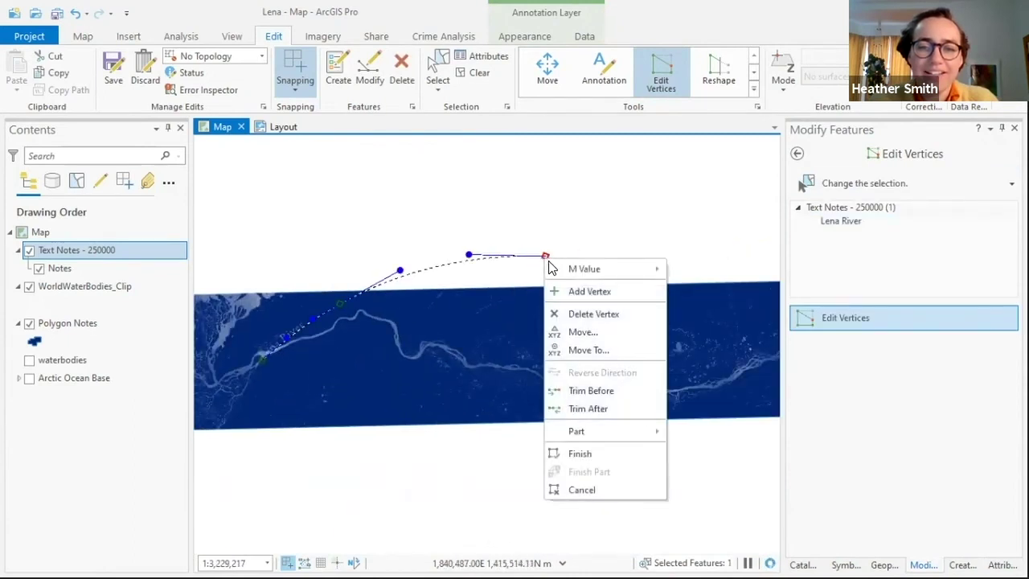
pyautogui.click(585, 315)
# - Drag the remaining baseline vertices so the shorter label hugs the river bend, then finish
pyautogui.scroll(2, 274, 349)
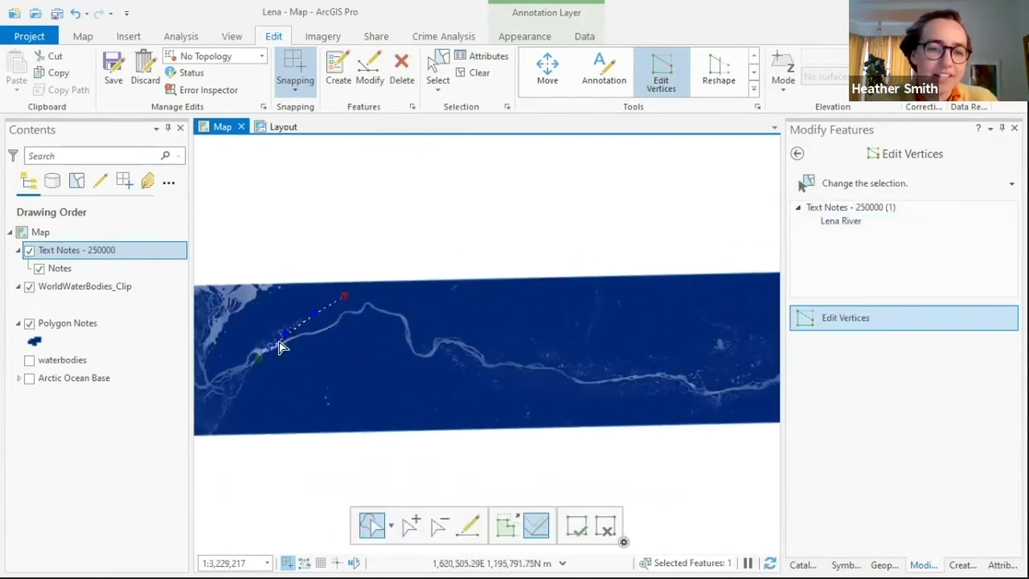
pyautogui.moveTo(247, 351); pyautogui.dragTo(257, 330)
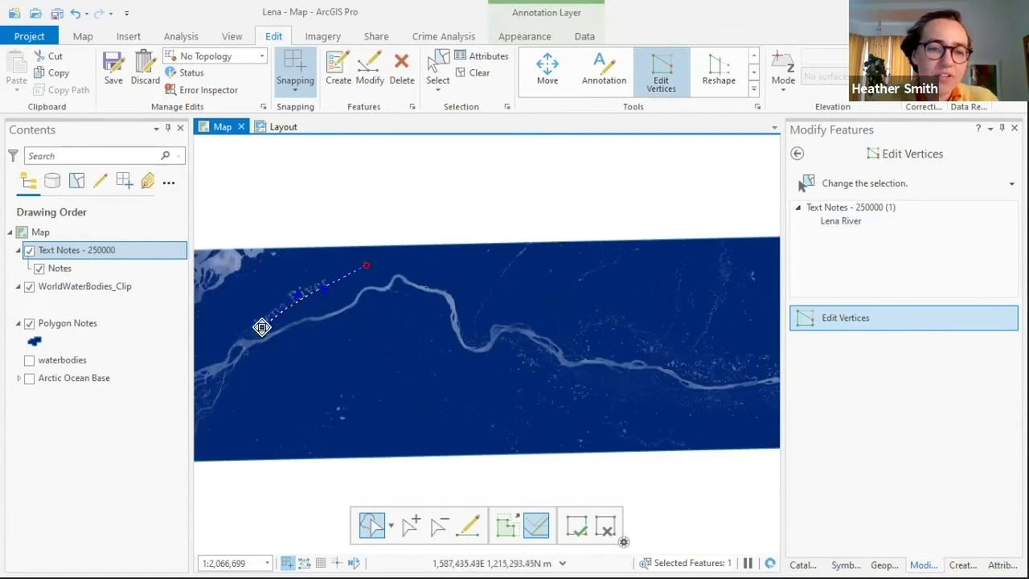
pyautogui.moveTo(362, 267); pyautogui.dragTo(341, 296)
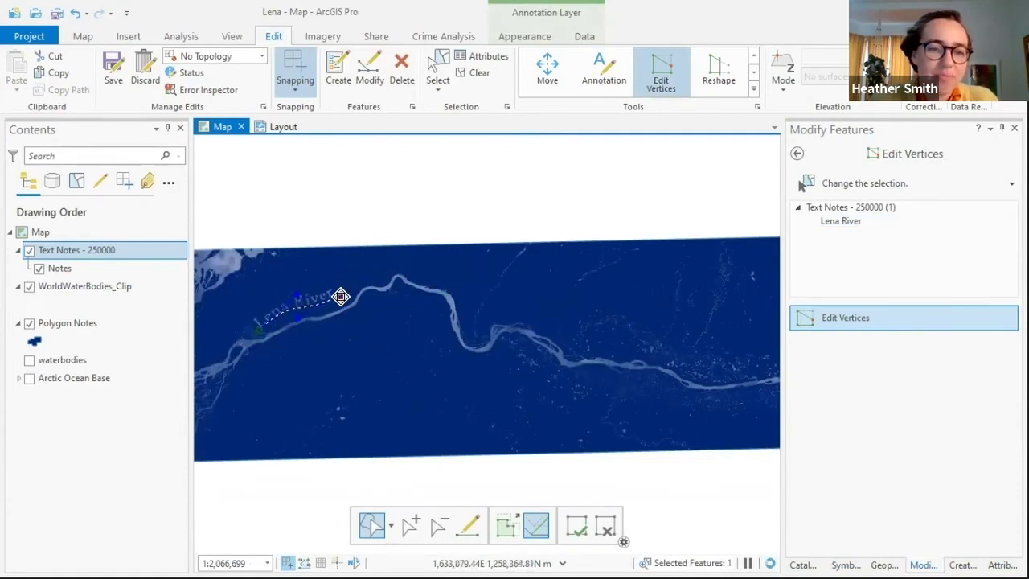
pyautogui.scroll(3, 267, 285)
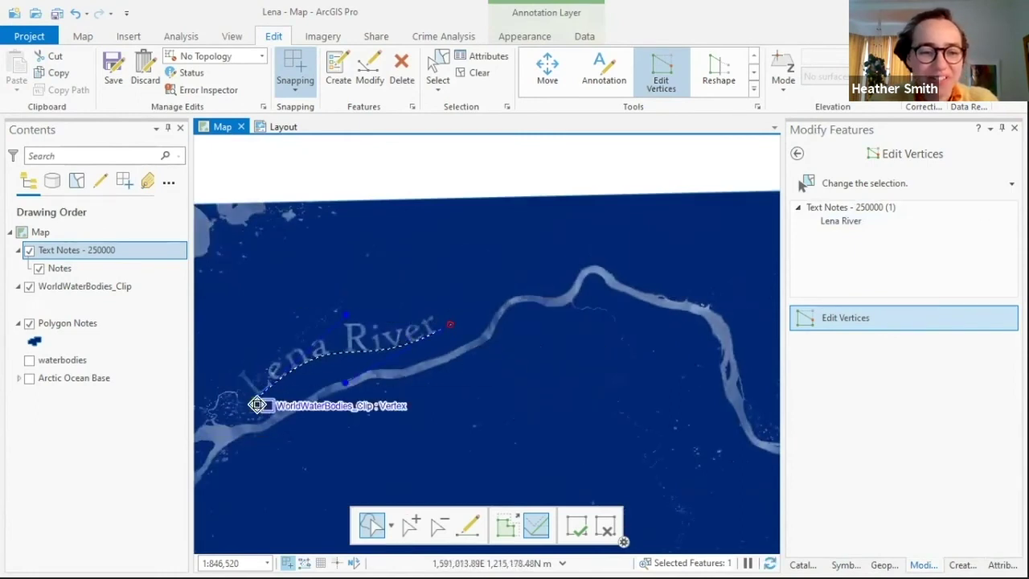
pyautogui.moveTo(258, 402); pyautogui.dragTo(269, 396)
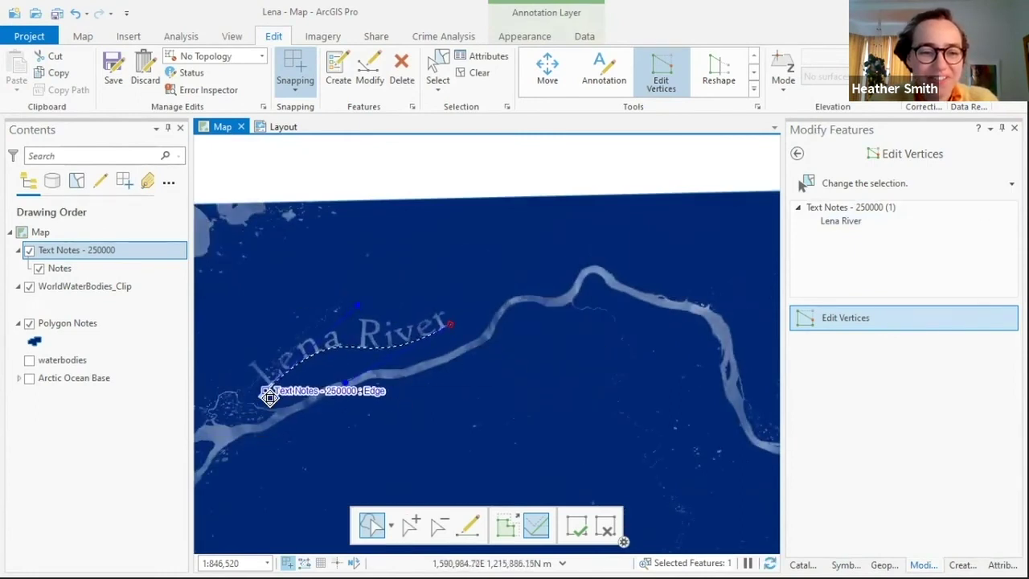
pyautogui.click(575, 528)
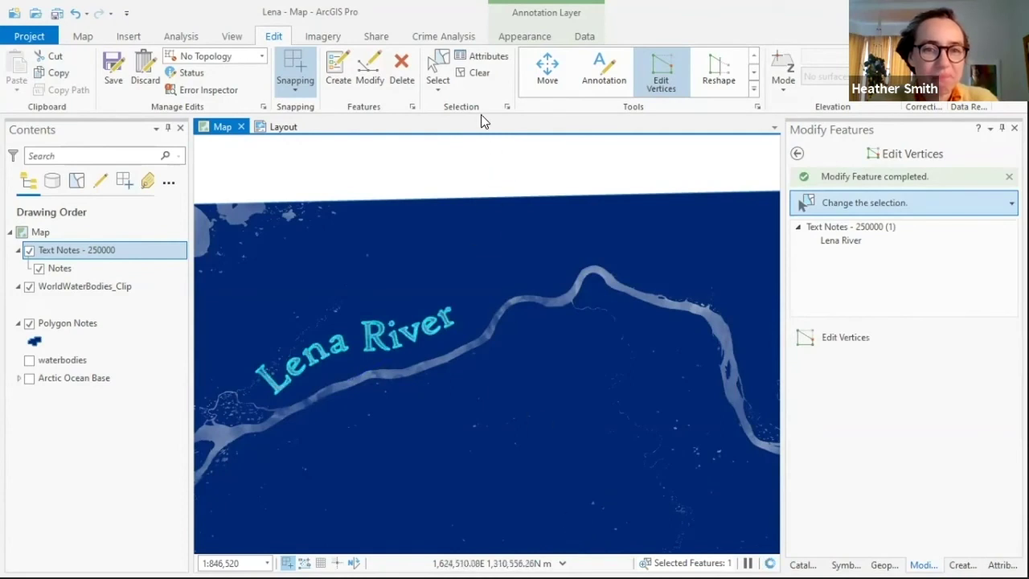
# - Save and confirm all edits, committing the reshaped Lena River label
pyautogui.click(112, 69)
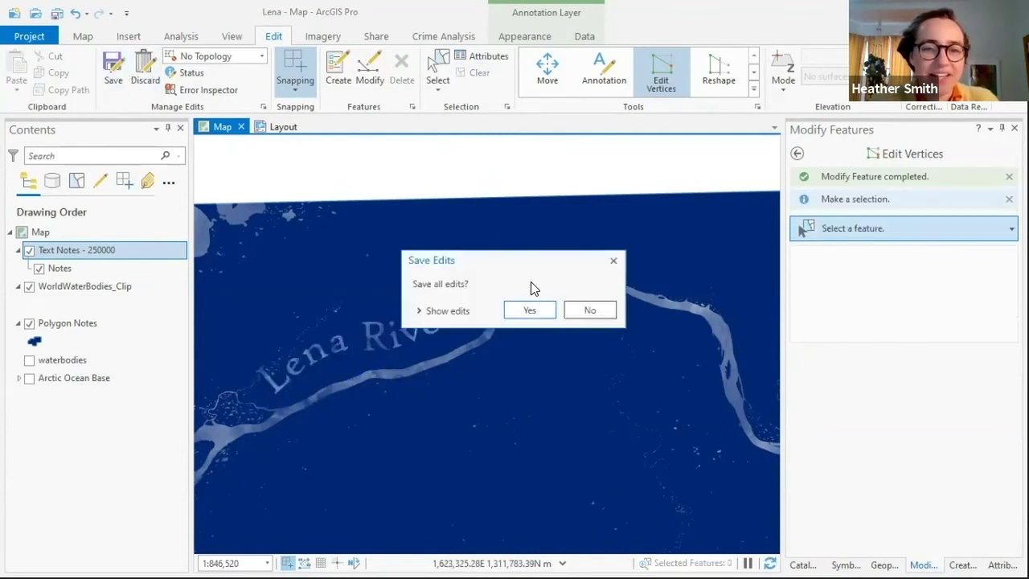
pyautogui.click(531, 310)
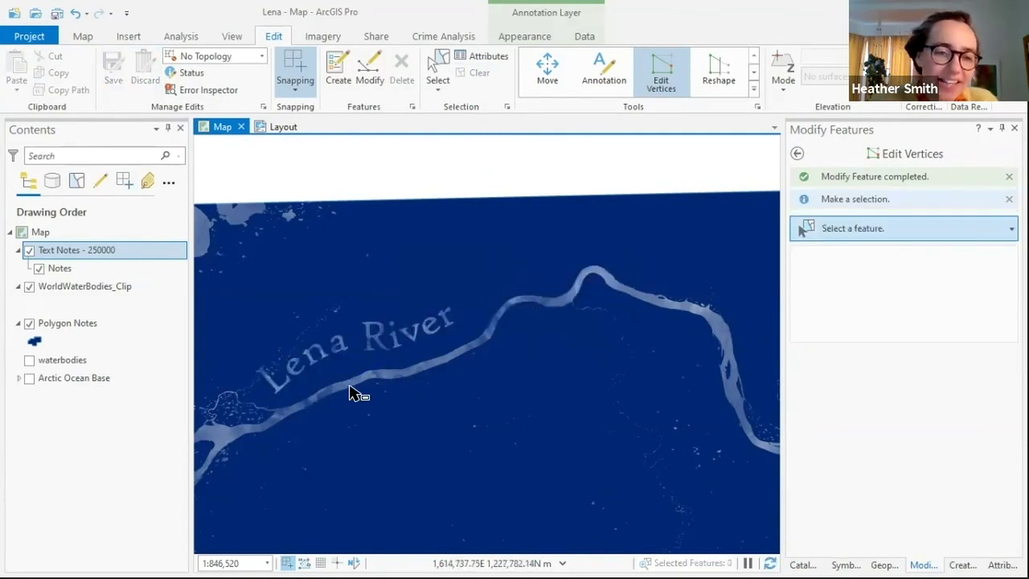
pyautogui.scroll(2, 351, 393)
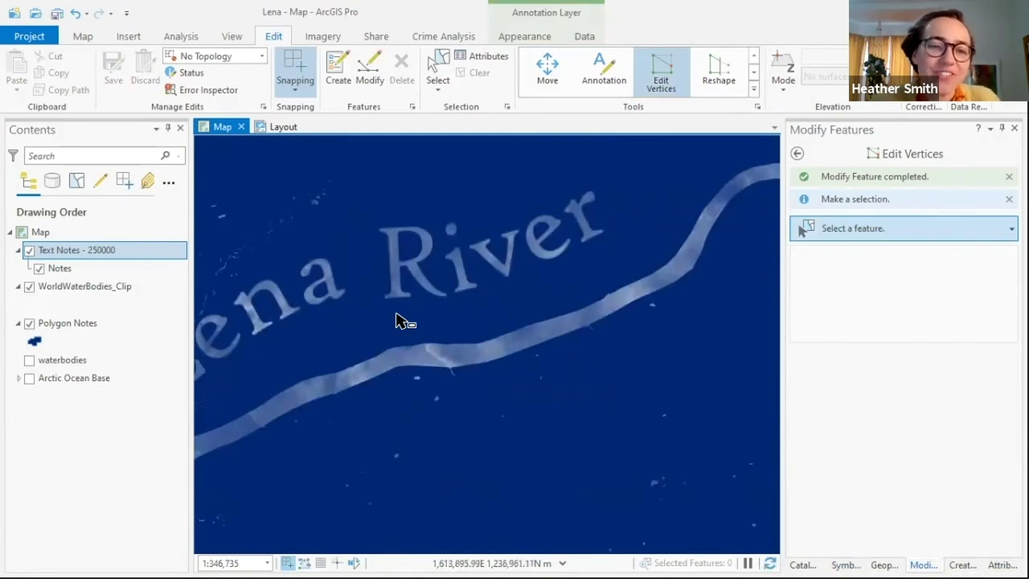
pyautogui.scroll(-3, 616, 280)
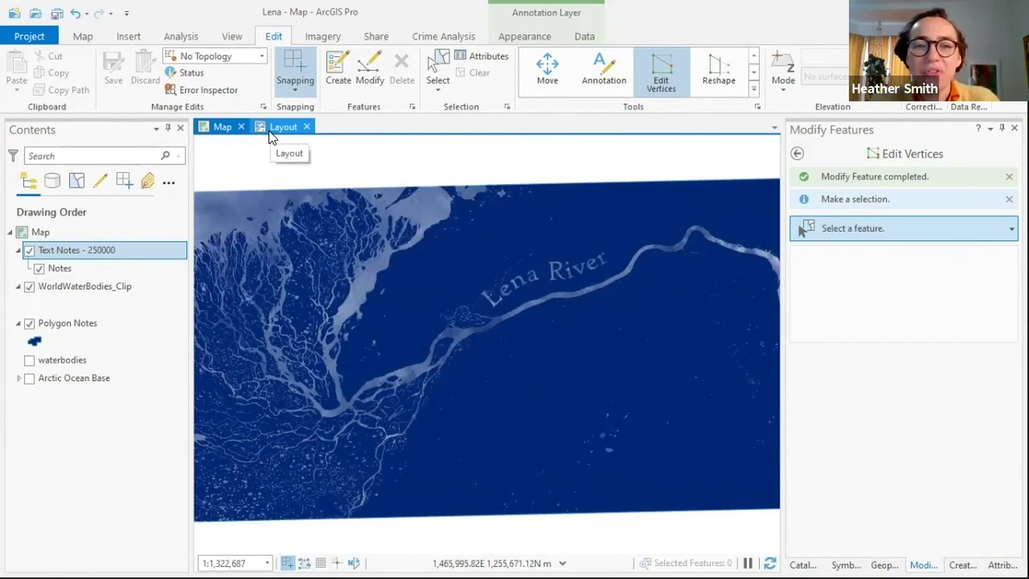
# - Switch to the banner layout and zoom in on the map frame's icy Lena River label
pyautogui.click(282, 127)
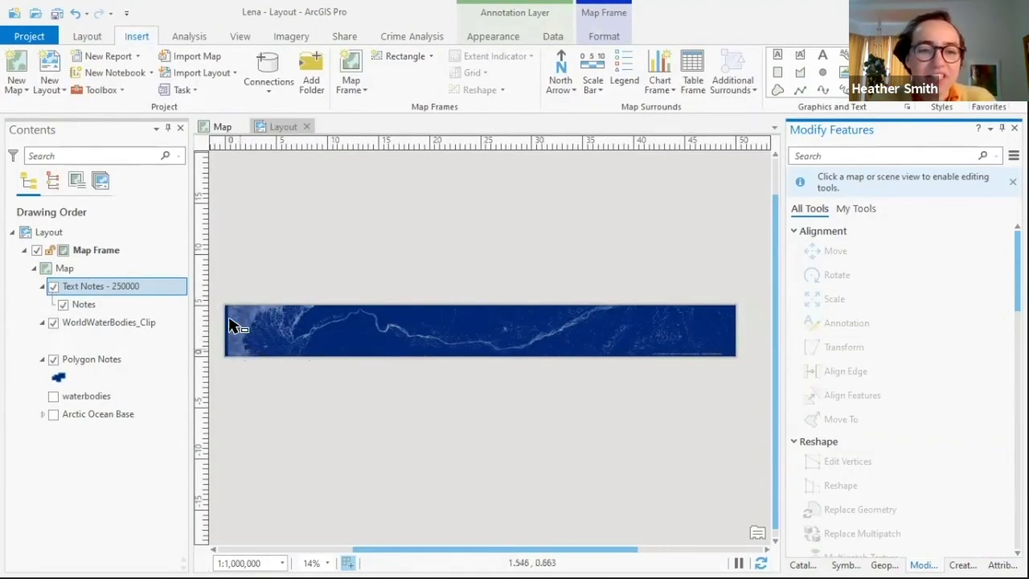
pyautogui.scroll(2, 490, 362)
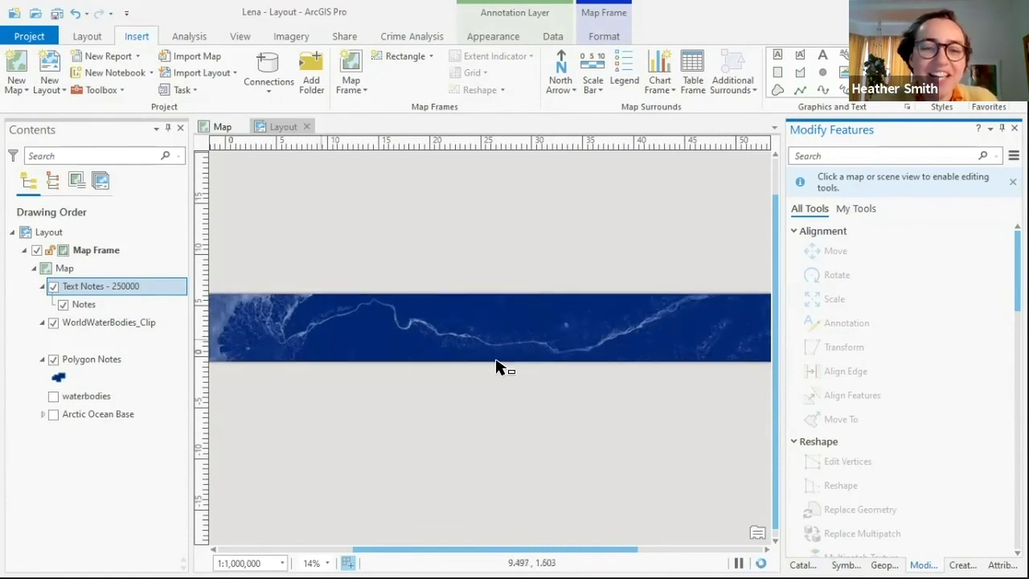
pyautogui.scroll(4, 294, 352)
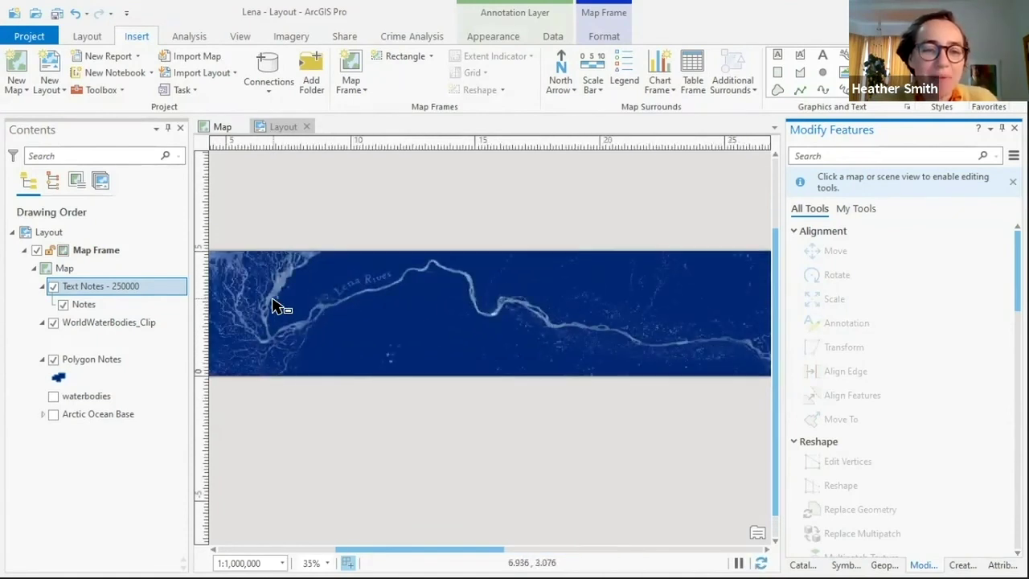